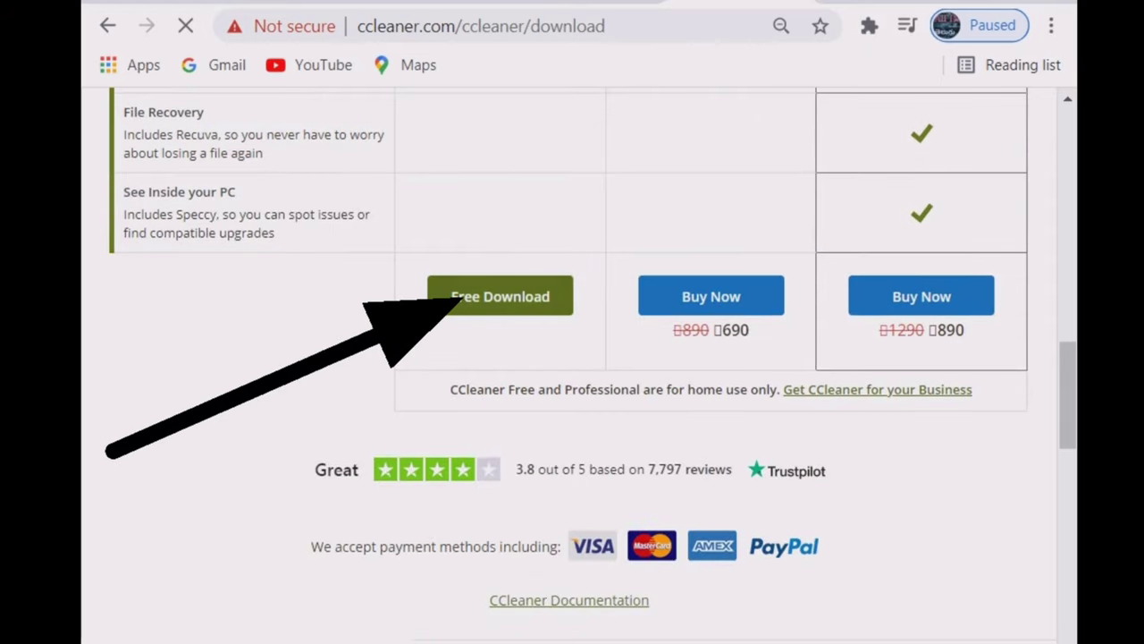
Step: Install the free edition of CCleaner v5.85 from its download page and launch it
{"action": "left_click", "coordinate": [501, 295]}
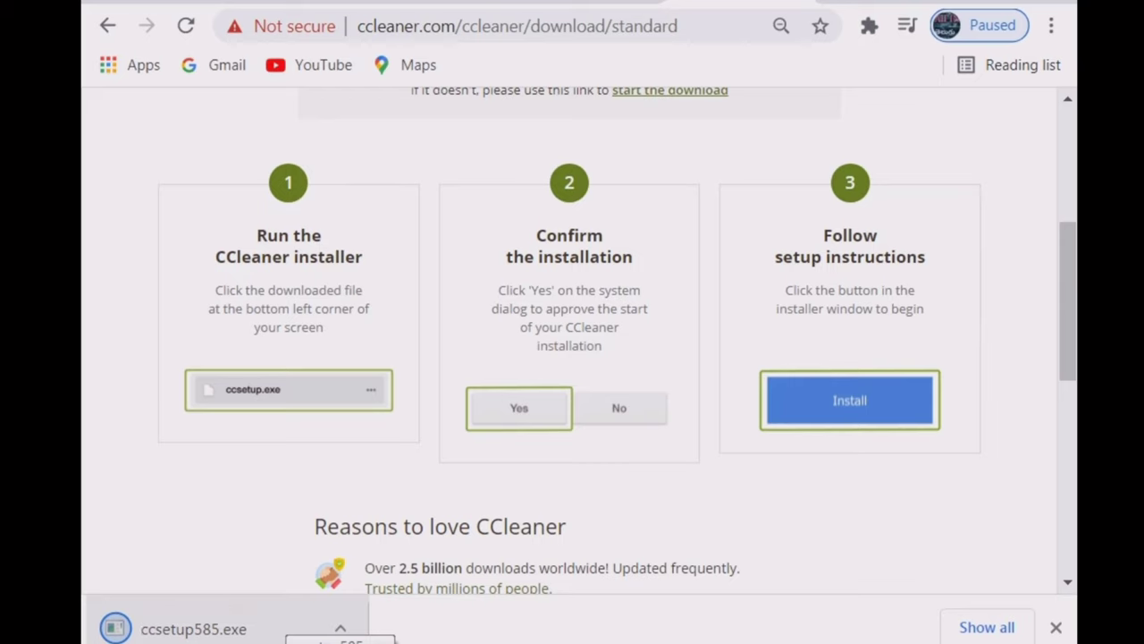
{"action": "left_click", "coordinate": [193, 629]}
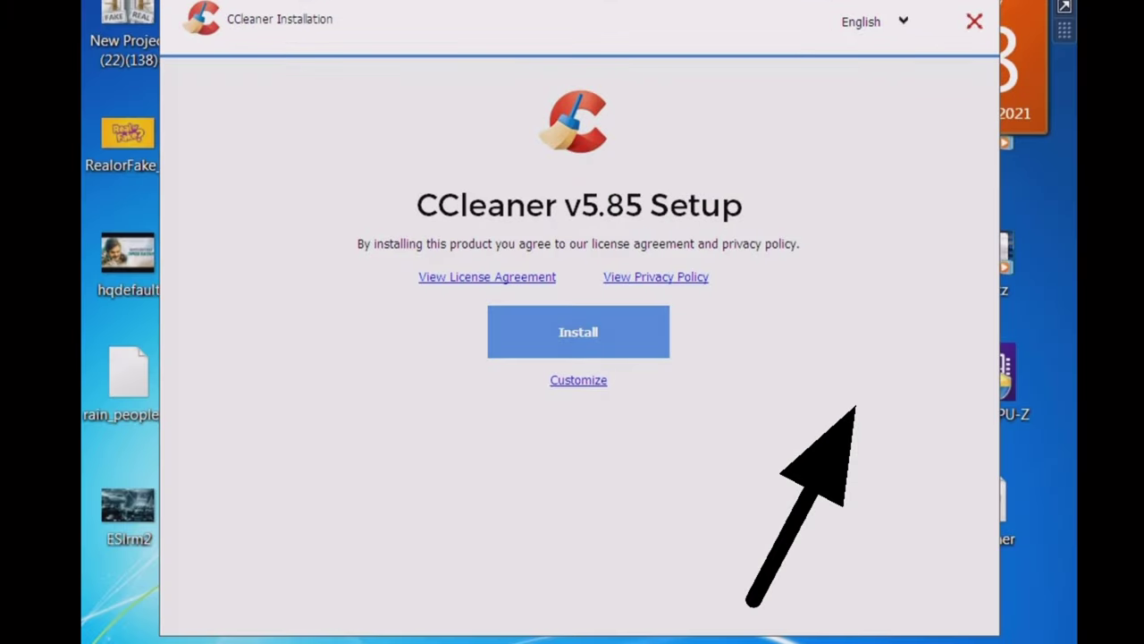
{"action": "left_click", "coordinate": [578, 332]}
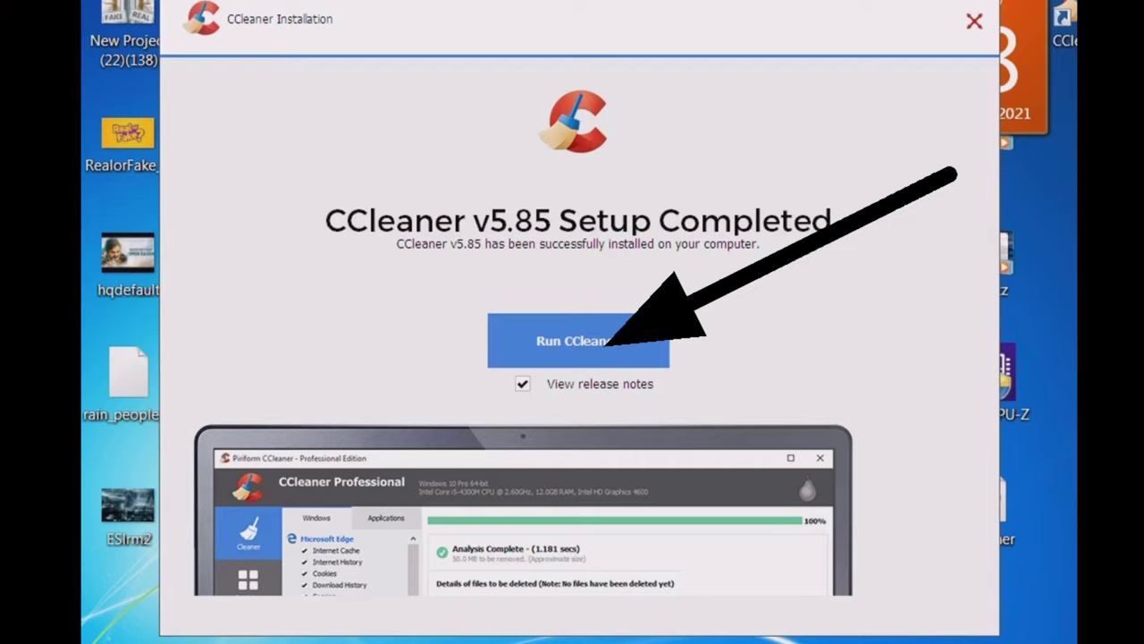
{"action": "left_click", "coordinate": [572, 341]}
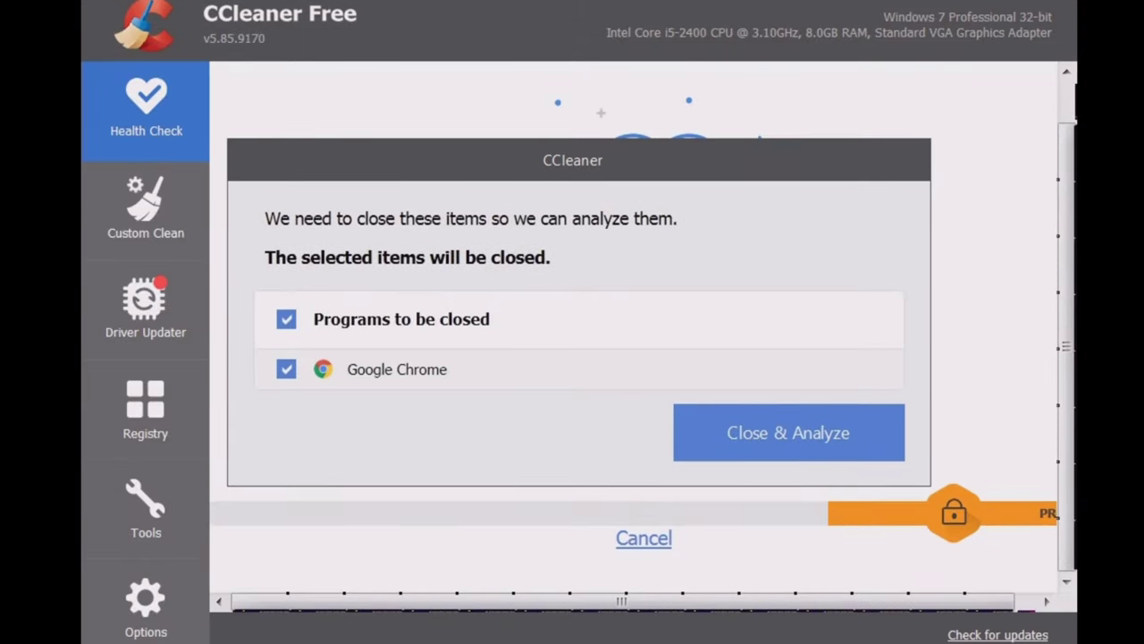
Step: Let the health check close Google Chrome and start analyzing, and cancel the running check
{"action": "left_click", "coordinate": [788, 433]}
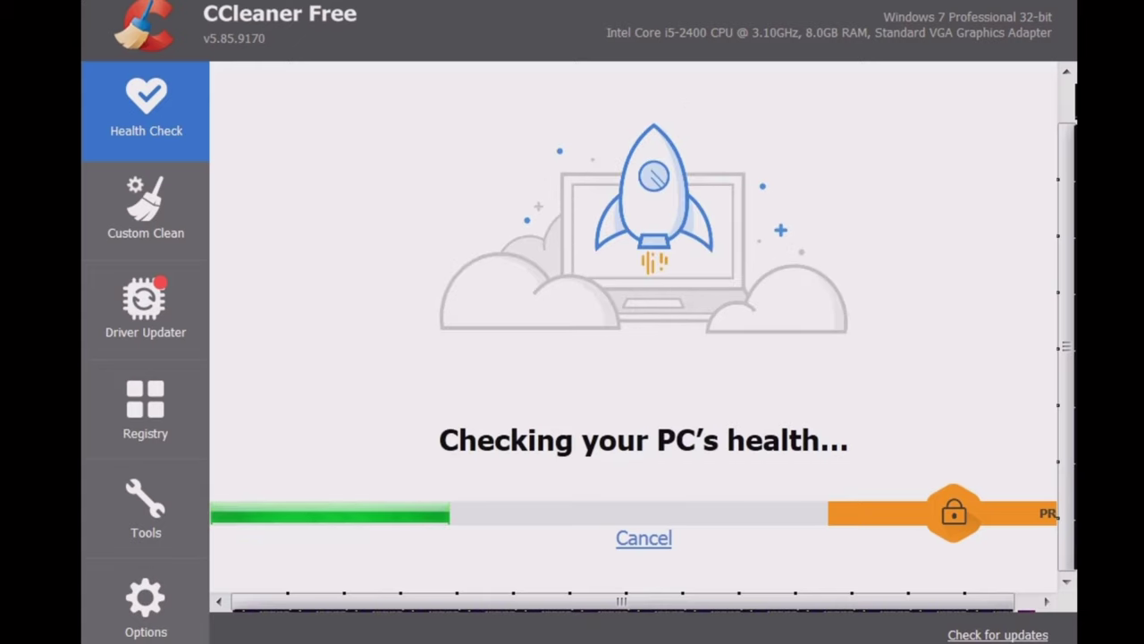
{"action": "left_click", "coordinate": [644, 538]}
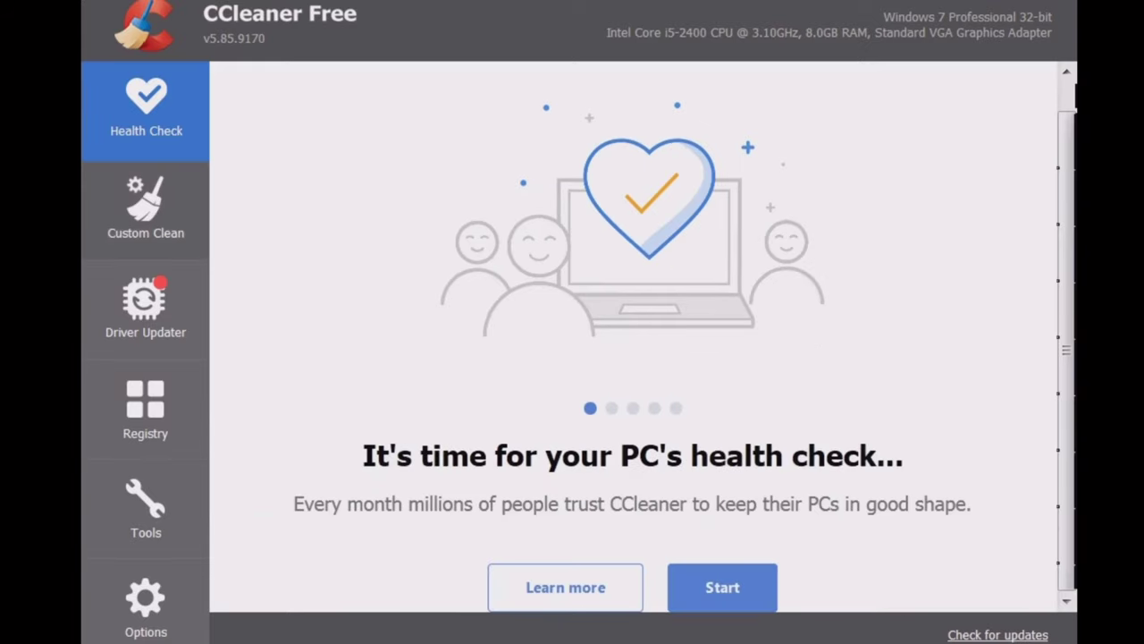
Step: Examine the Windows and Applications cleaning categories in Custom Clean, and glance at the Driver Updater page
{"action": "left_click", "coordinate": [145, 210]}
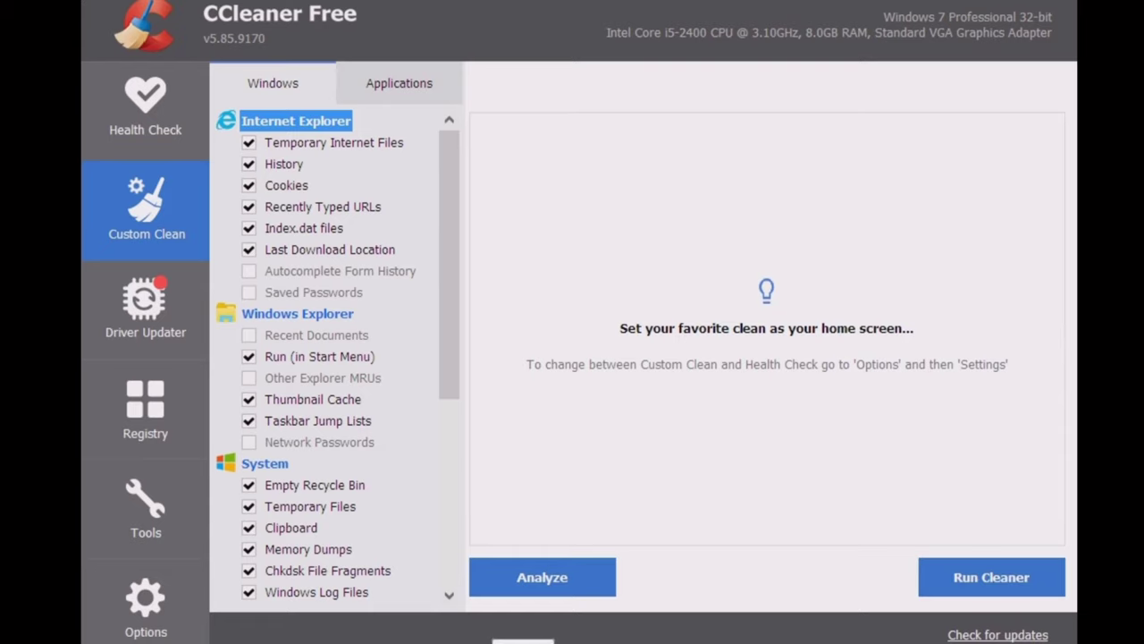
{"action": "scroll", "coordinate": [327, 358], "scroll_direction": "down", "scroll_amount": 1}
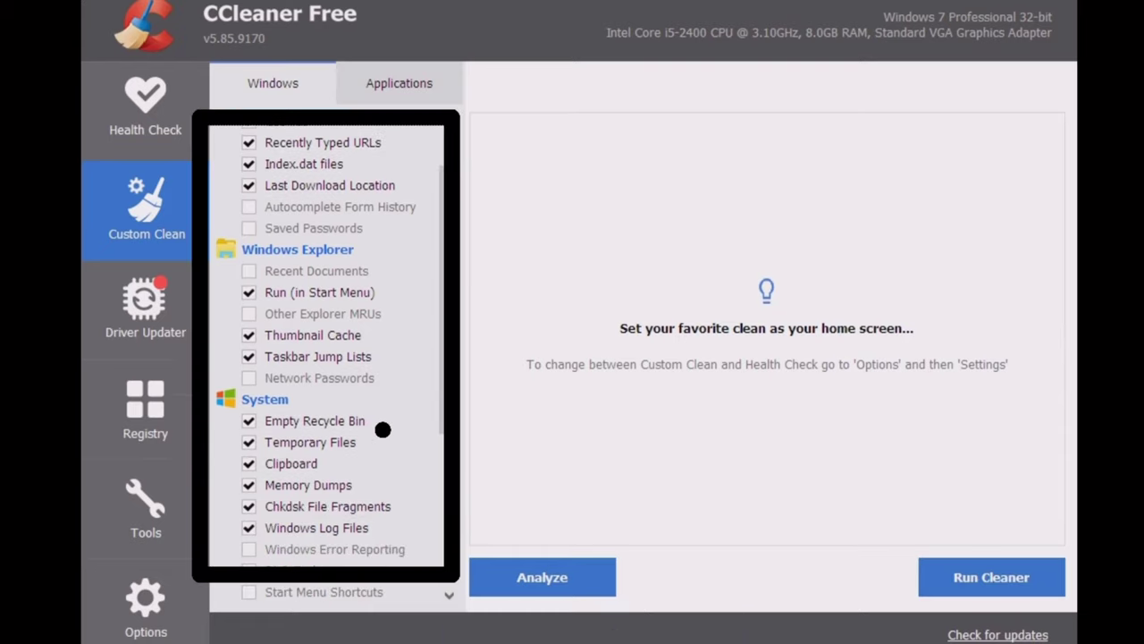
{"action": "scroll", "coordinate": [383, 429], "scroll_direction": "down", "scroll_amount": 4}
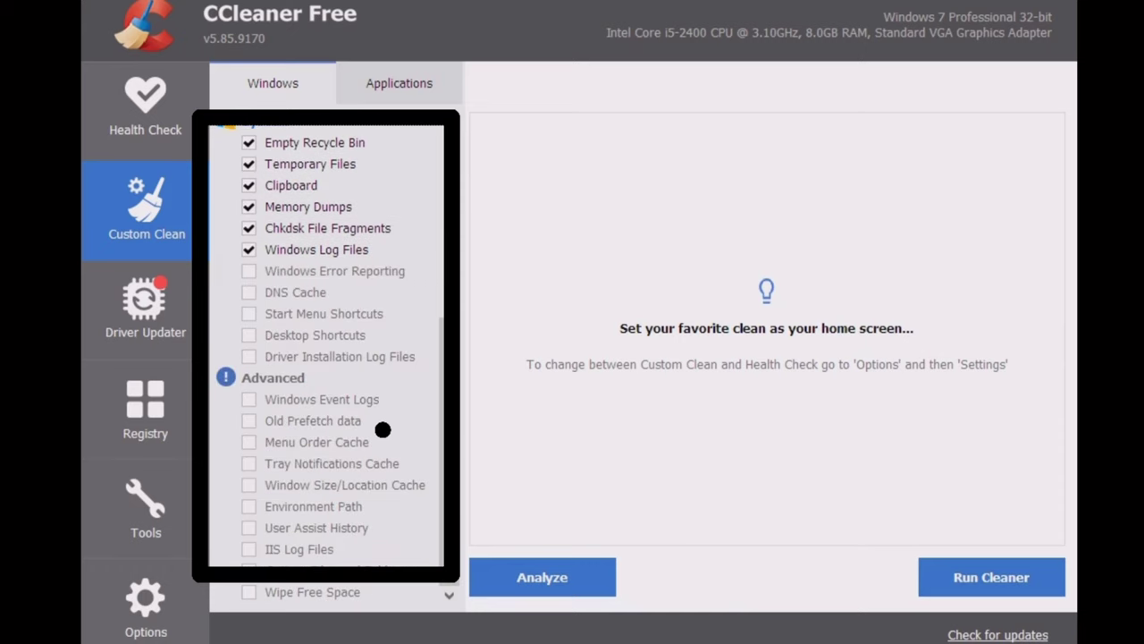
{"action": "scroll", "coordinate": [382, 429], "scroll_direction": "up", "scroll_amount": 5}
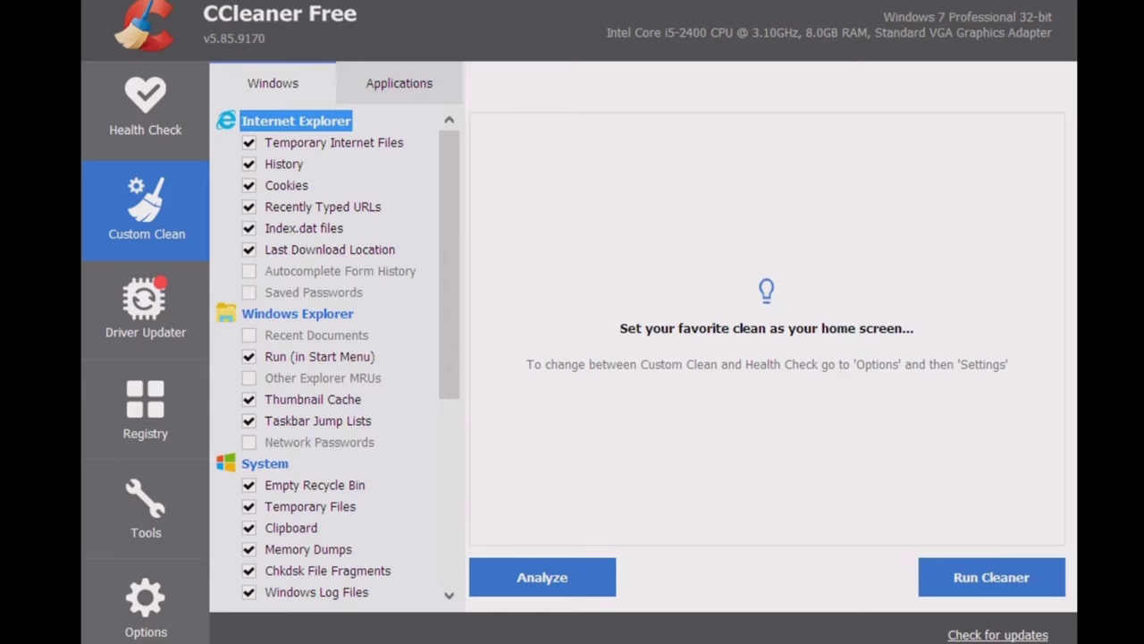
{"action": "left_click", "coordinate": [146, 309]}
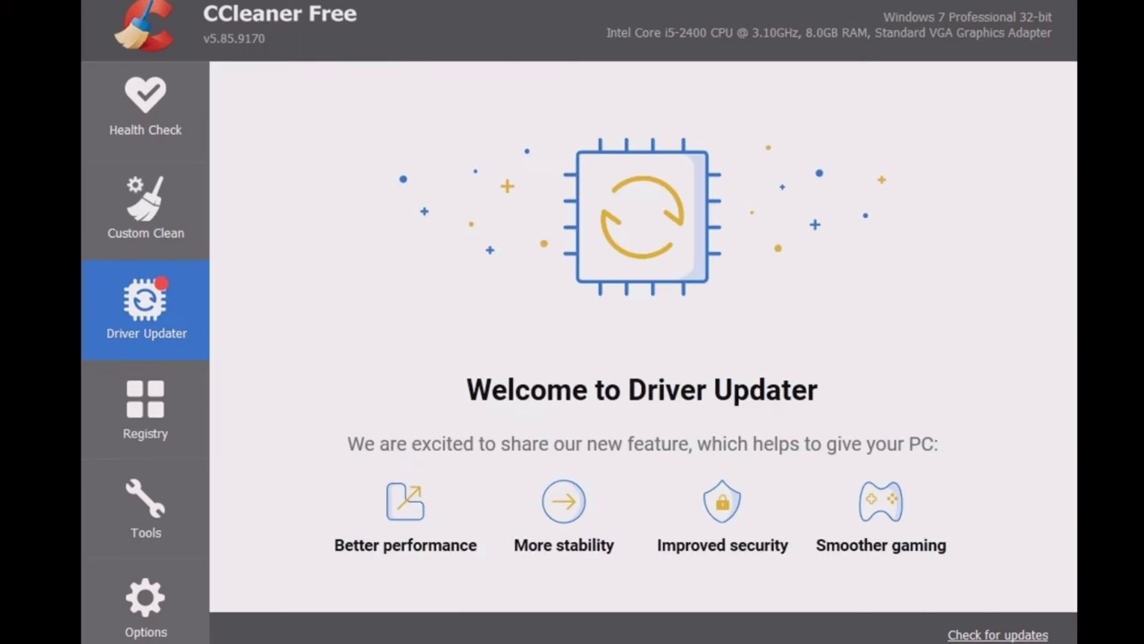
{"action": "left_click", "coordinate": [146, 210]}
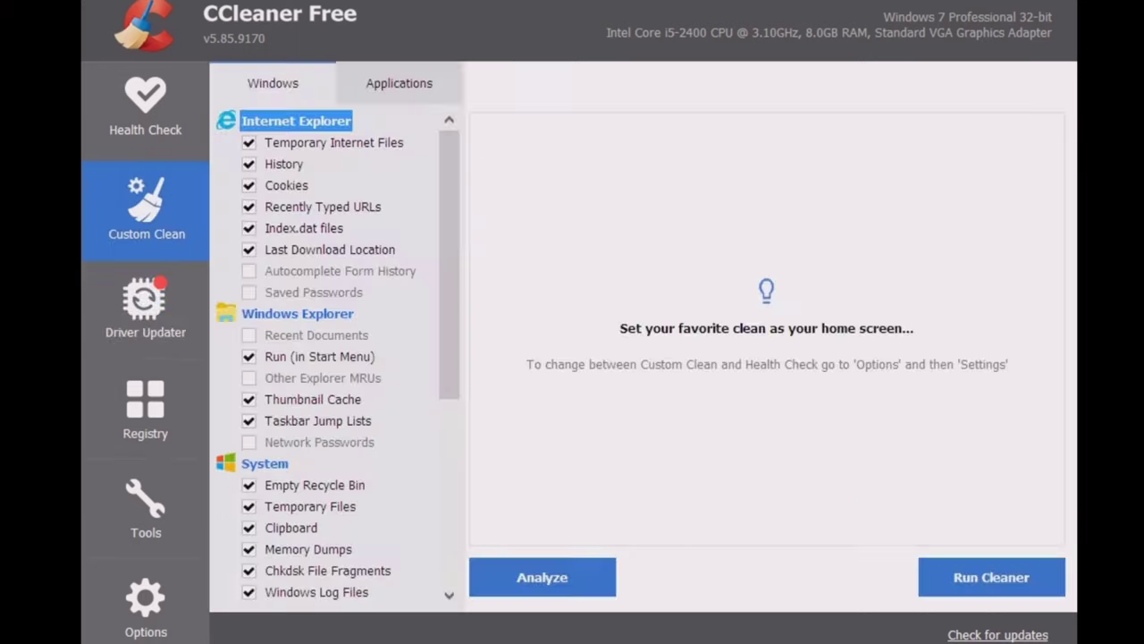
{"action": "scroll", "coordinate": [335, 357], "scroll_direction": "down", "scroll_amount": 6}
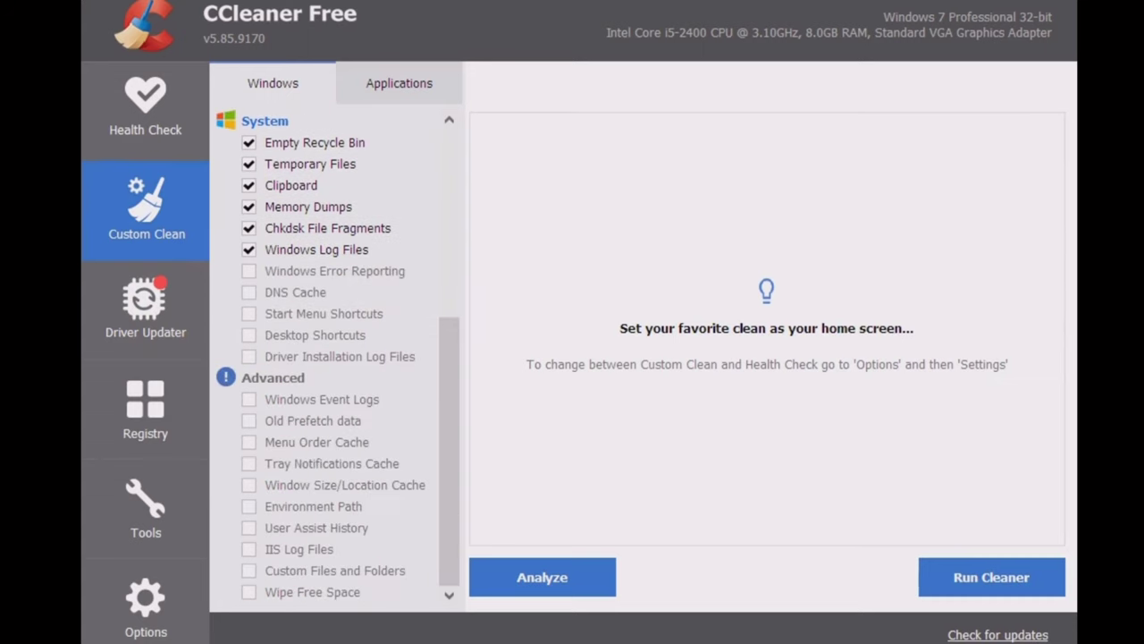
{"action": "left_click", "coordinate": [398, 83]}
{"action": "scroll", "coordinate": [338, 355], "scroll_direction": "down", "scroll_amount": 1}
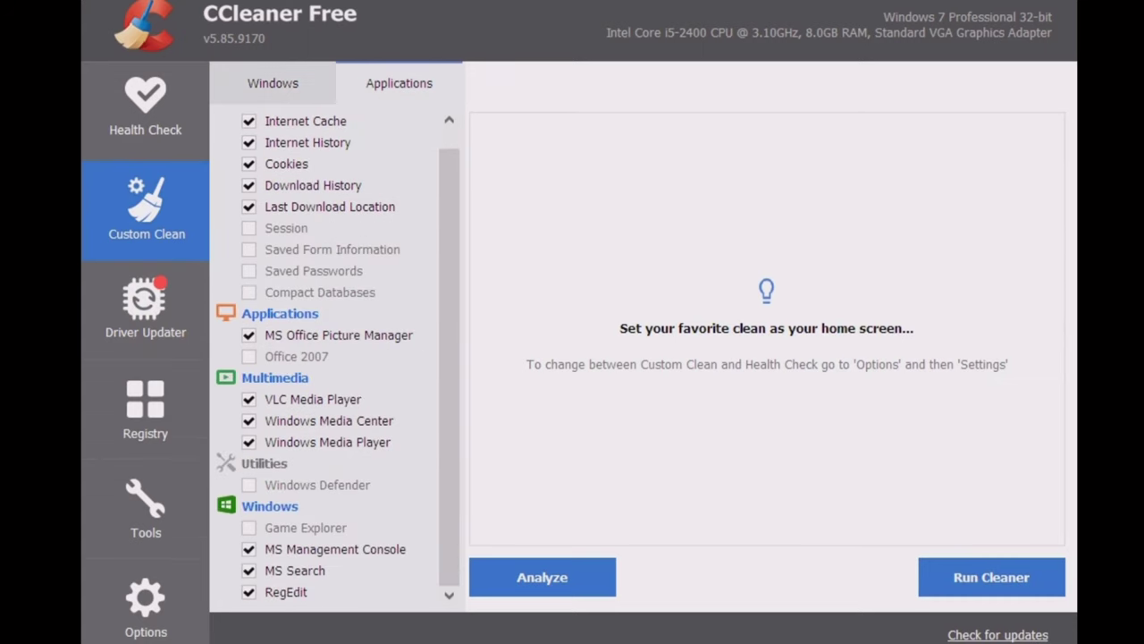
{"action": "scroll", "coordinate": [338, 354], "scroll_direction": "up", "scroll_amount": 1}
{"action": "left_click", "coordinate": [272, 83]}
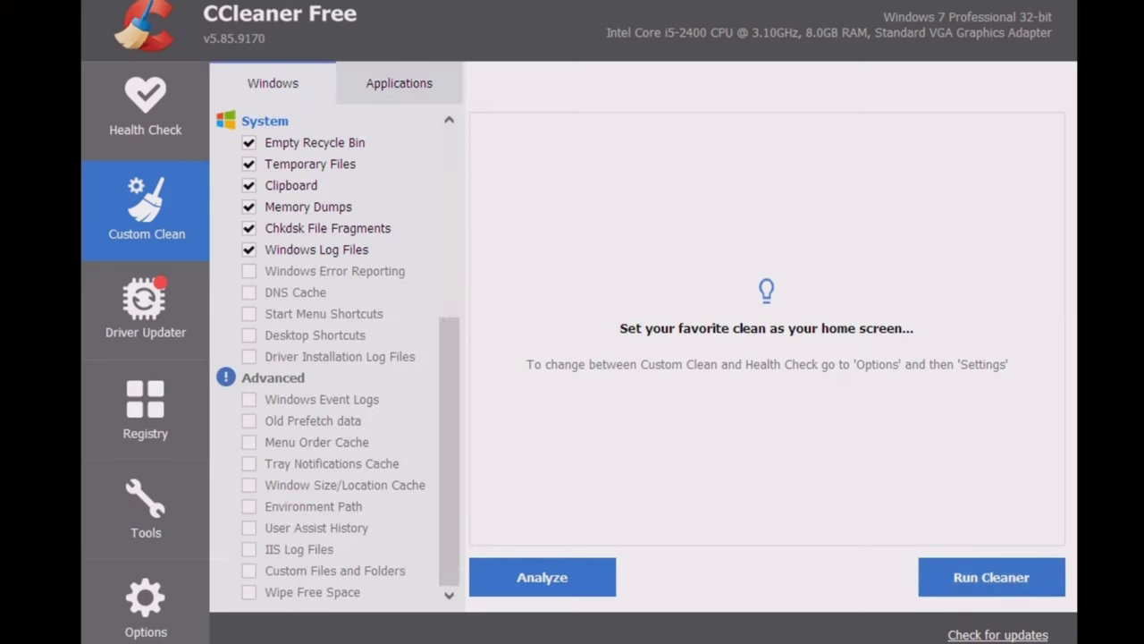
{"action": "left_click", "coordinate": [399, 83]}
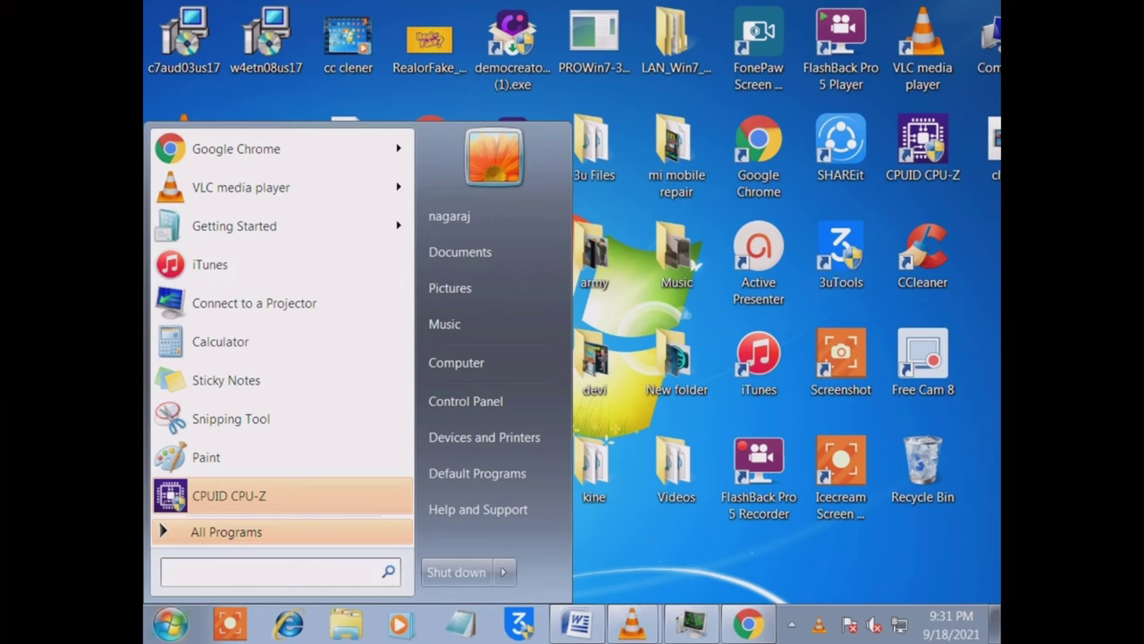
Step: Find the Run dialog through the Windows search and use it to open the "recent" folder
{"action": "type", "text": "run"}
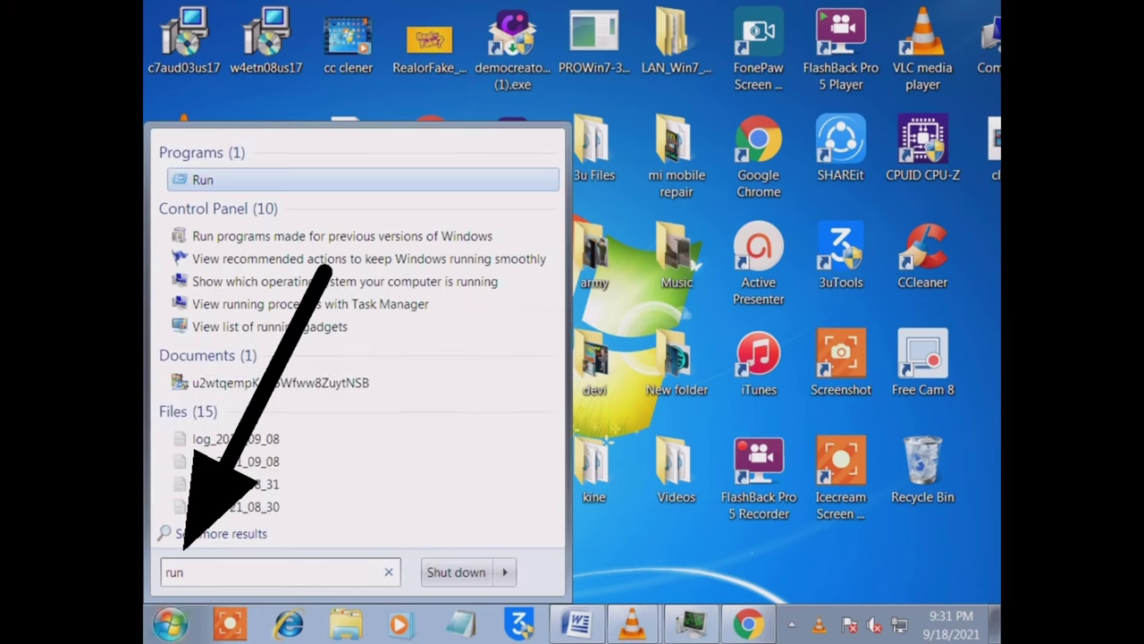
{"action": "key", "text": "Return"}
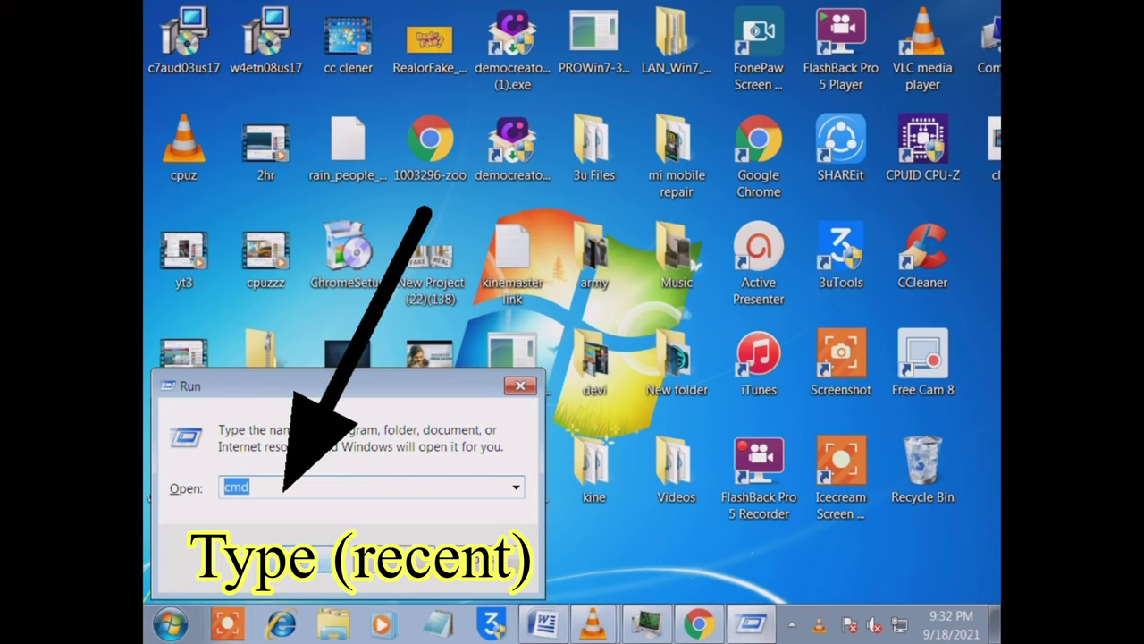
{"action": "left_click_drag", "start_coordinate": [261, 488], "coordinate": [222, 487]}
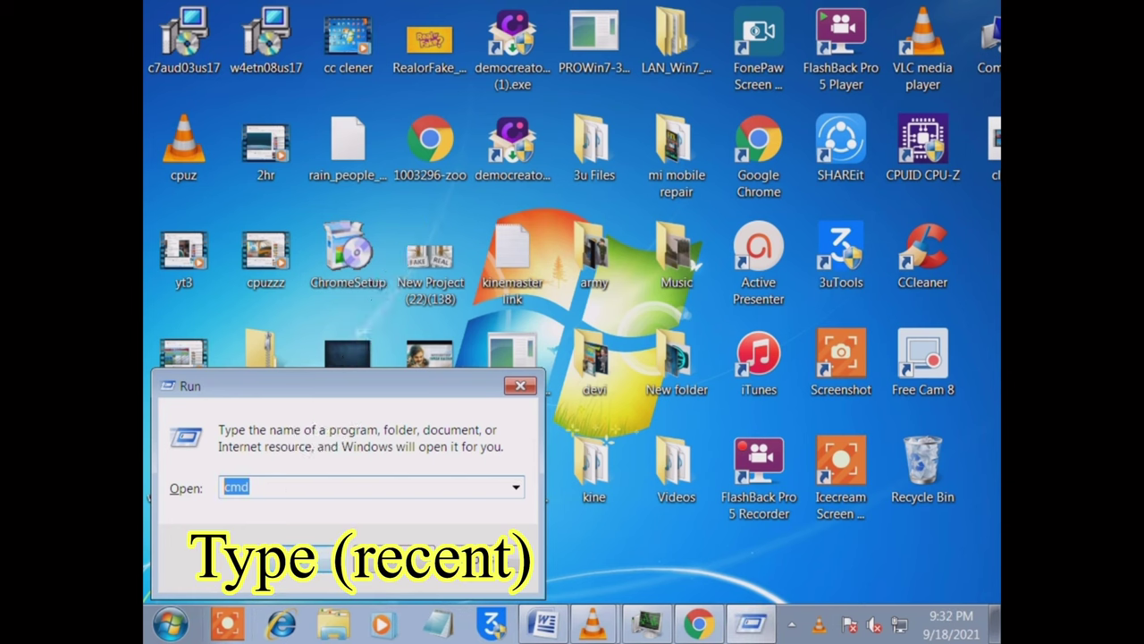
{"action": "type", "text": "recent"}
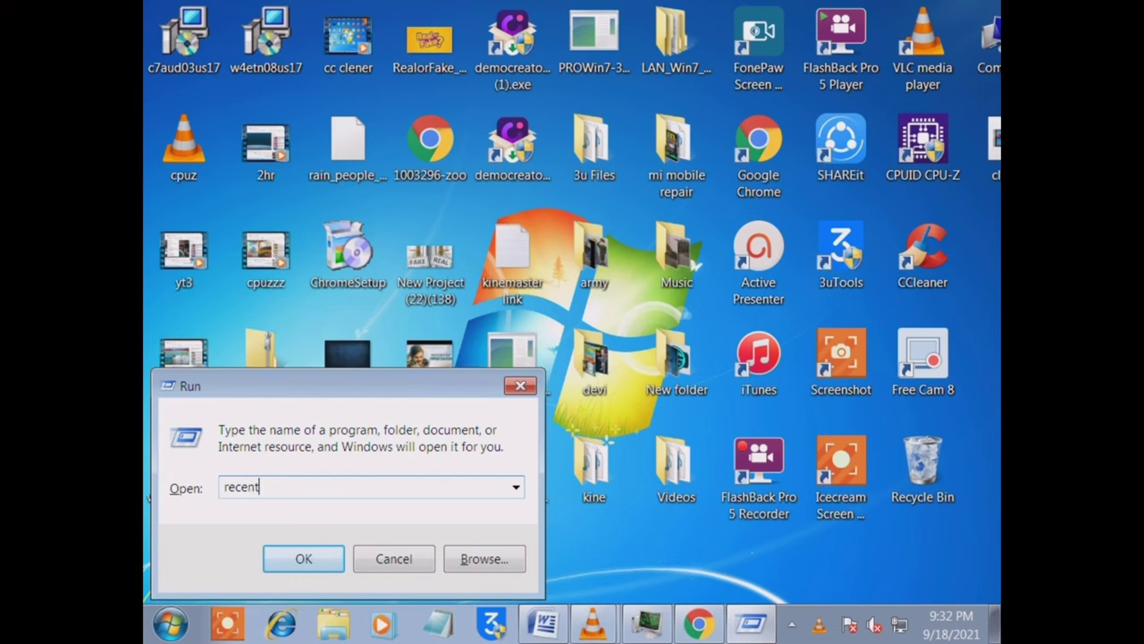
{"action": "key", "text": "Return"}
Step: Select the shortcuts in the Recent folder for deletion, back out without deleting them, and close the folder
{"action": "scroll", "coordinate": [537, 313], "scroll_direction": "down", "scroll_amount": 7}
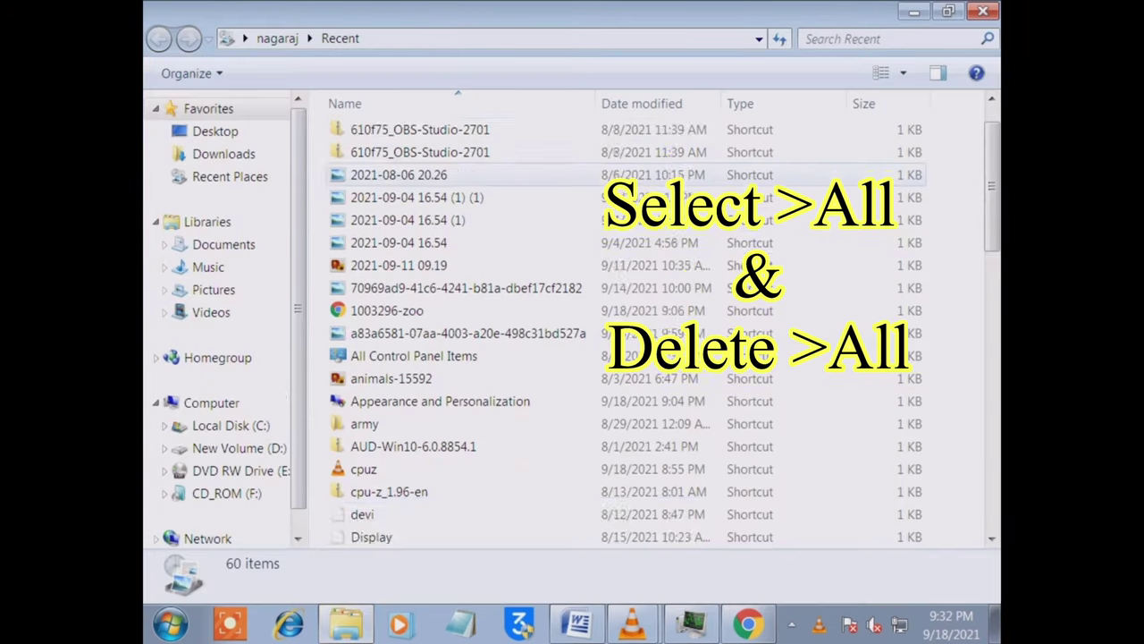
{"action": "scroll", "coordinate": [626, 266], "scroll_direction": "down", "scroll_amount": 7}
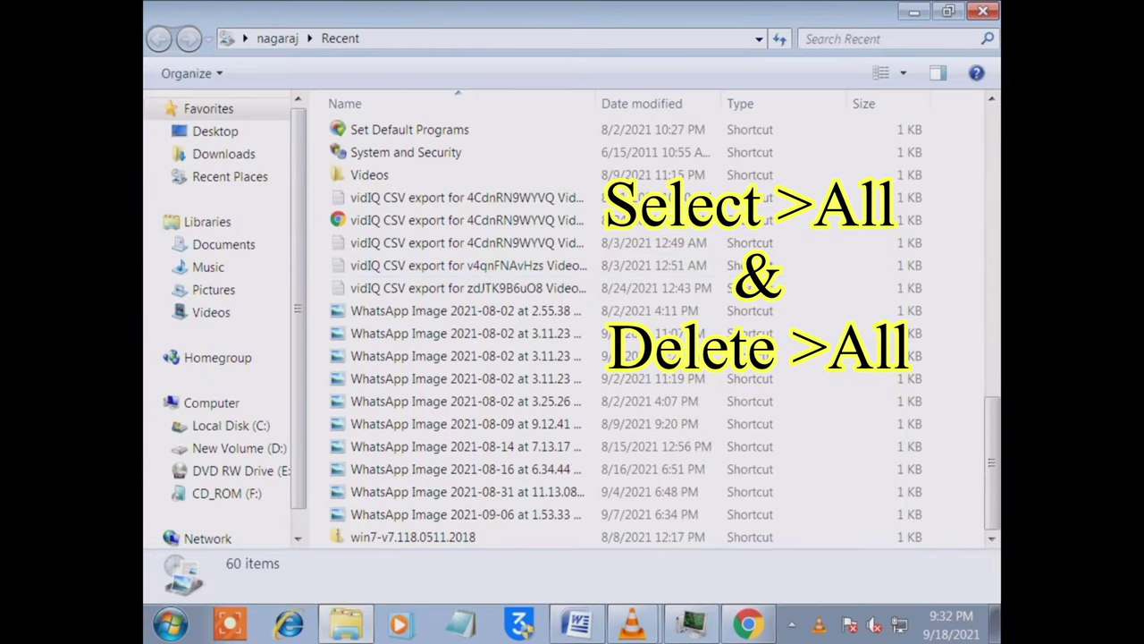
{"action": "scroll", "coordinate": [626, 333], "scroll_direction": "up", "scroll_amount": 6}
{"action": "scroll", "coordinate": [537, 313], "scroll_direction": "up", "scroll_amount": 8}
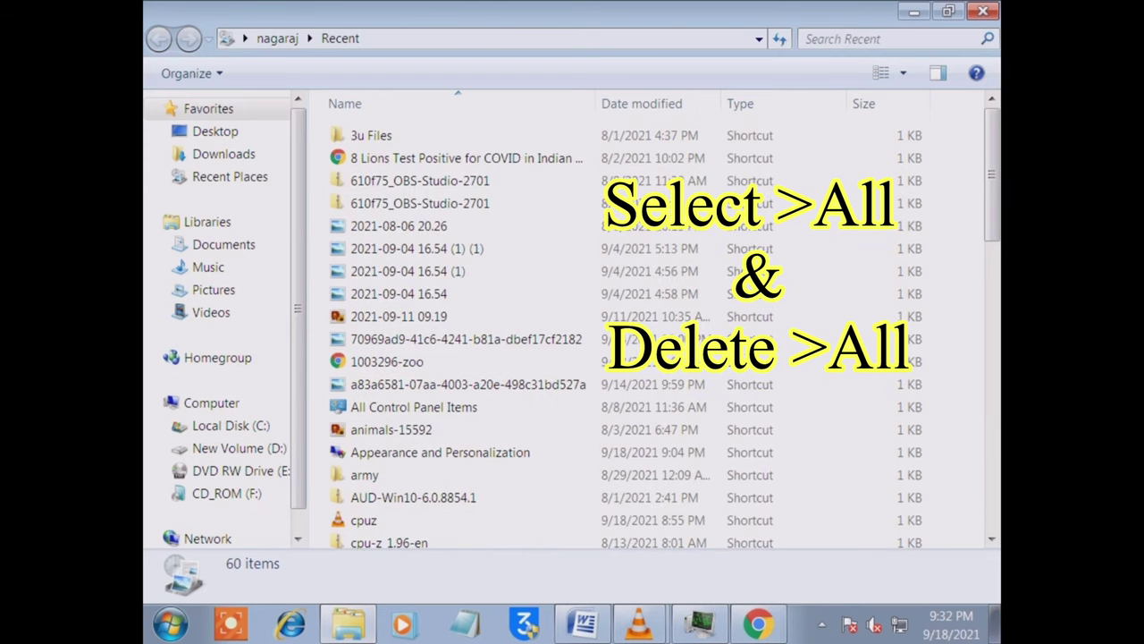
{"action": "left_click_drag", "start_coordinate": [954, 139], "coordinate": [311, 556]}
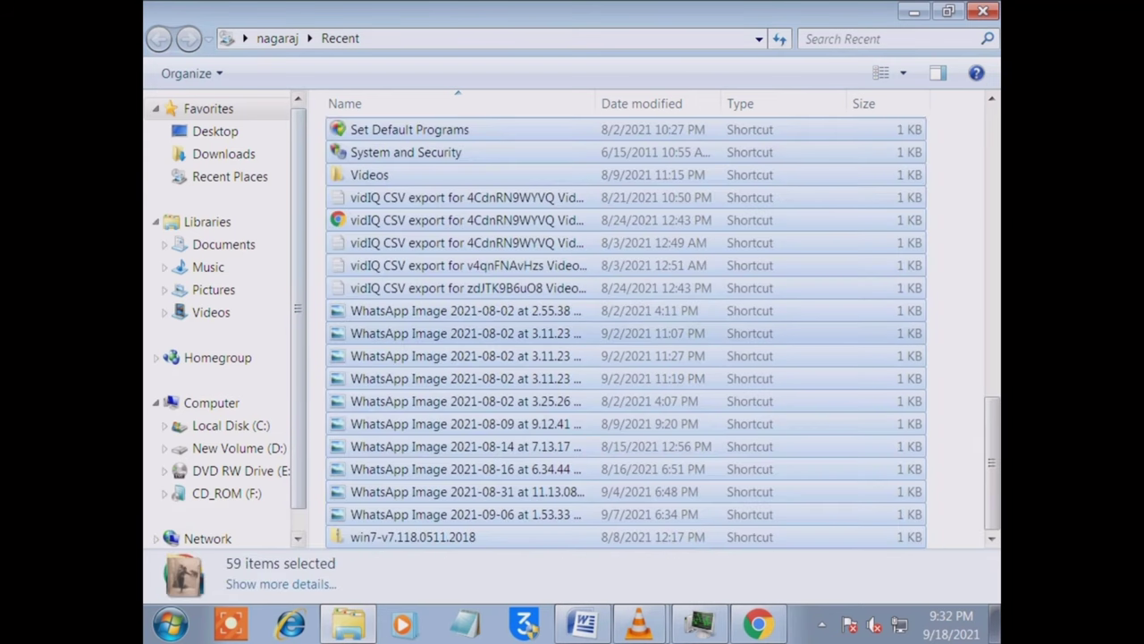
{"action": "right_click", "coordinate": [435, 323]}
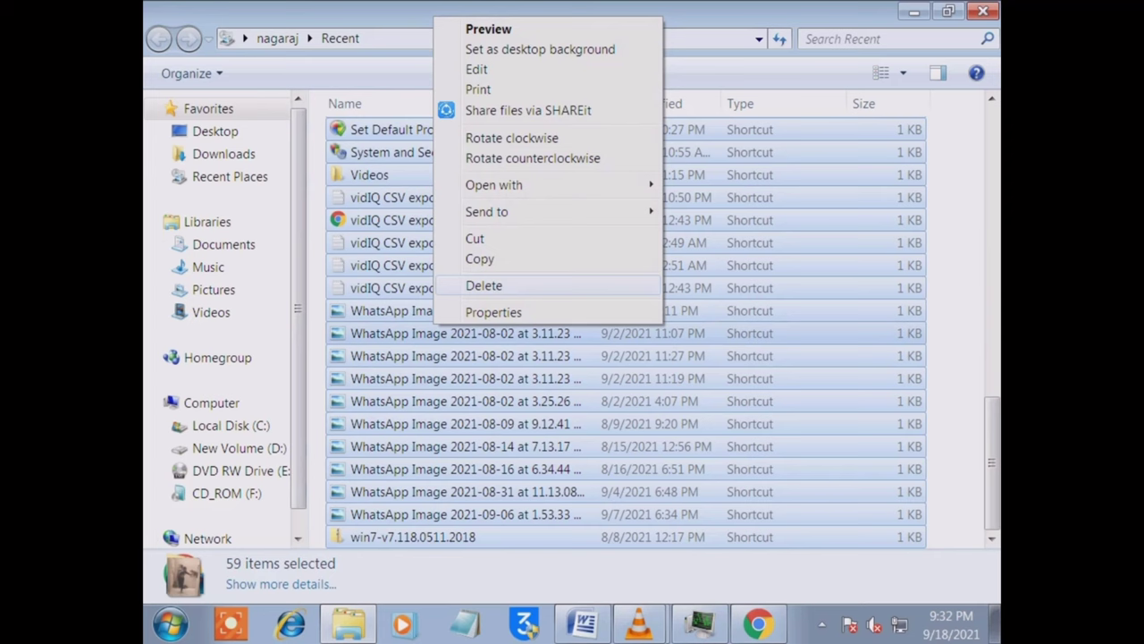
{"action": "left_click", "coordinate": [955, 295]}
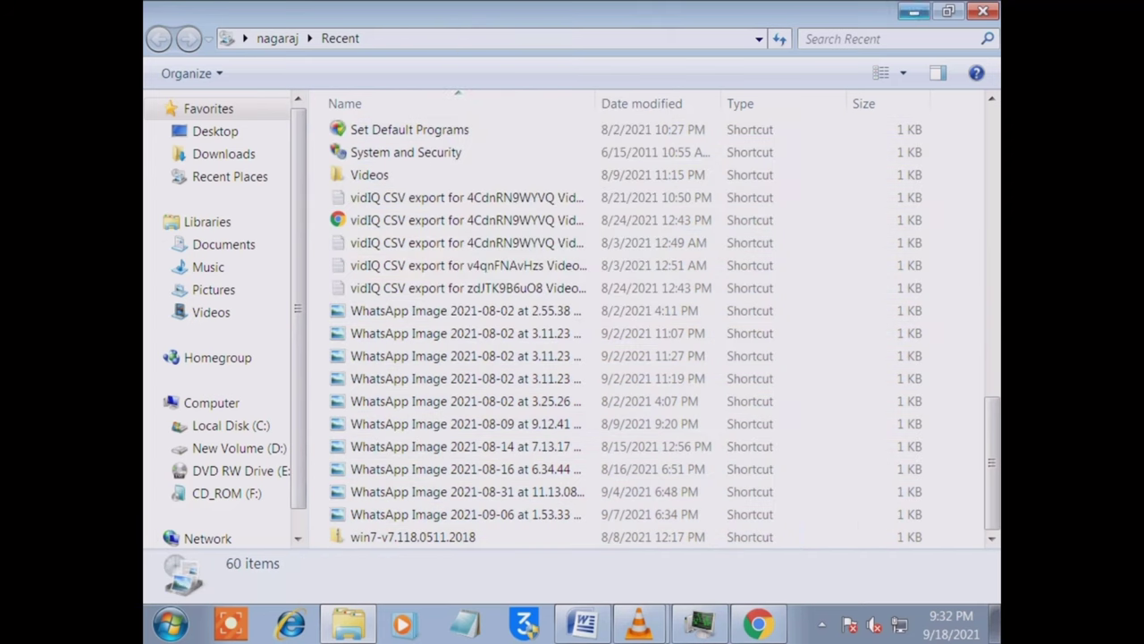
{"action": "left_click", "coordinate": [983, 12]}
Step: Open the Windows "temp" folder through the Run dialog and grant permanent access to it
{"action": "key", "text": "super"}
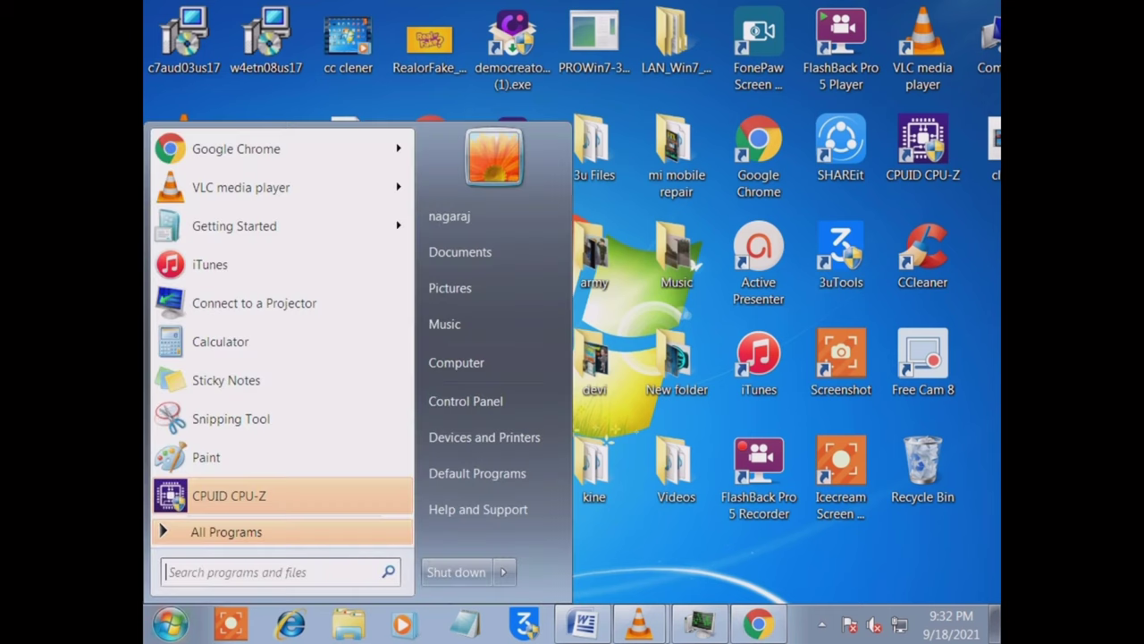
{"action": "left_click", "coordinate": [273, 572]}
{"action": "type", "text": "run"}
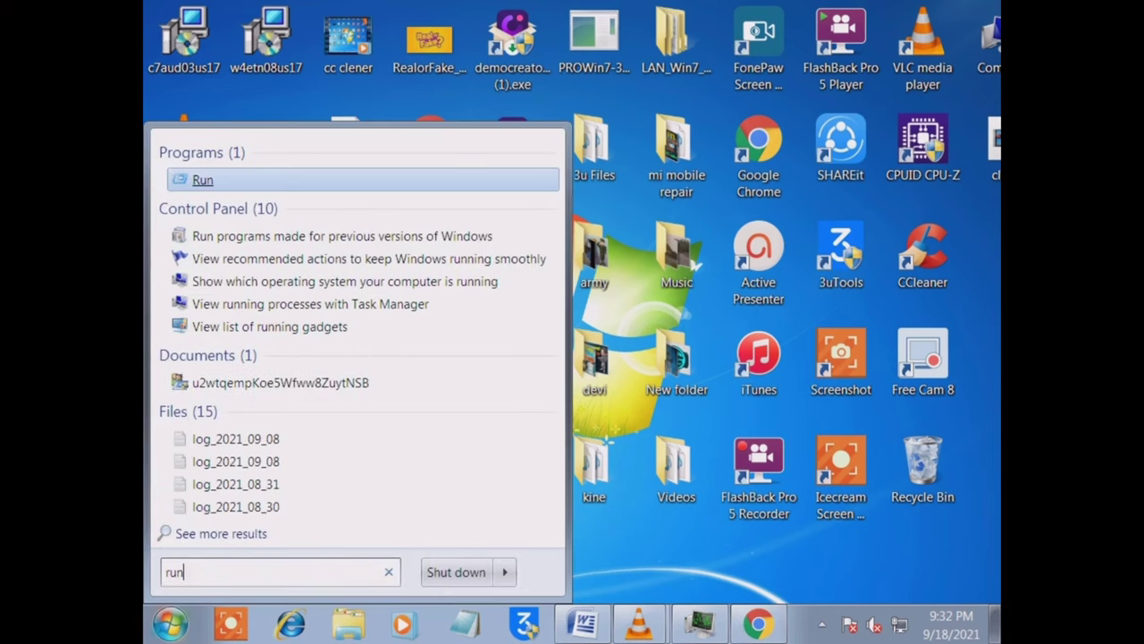
{"action": "key", "text": "Return"}
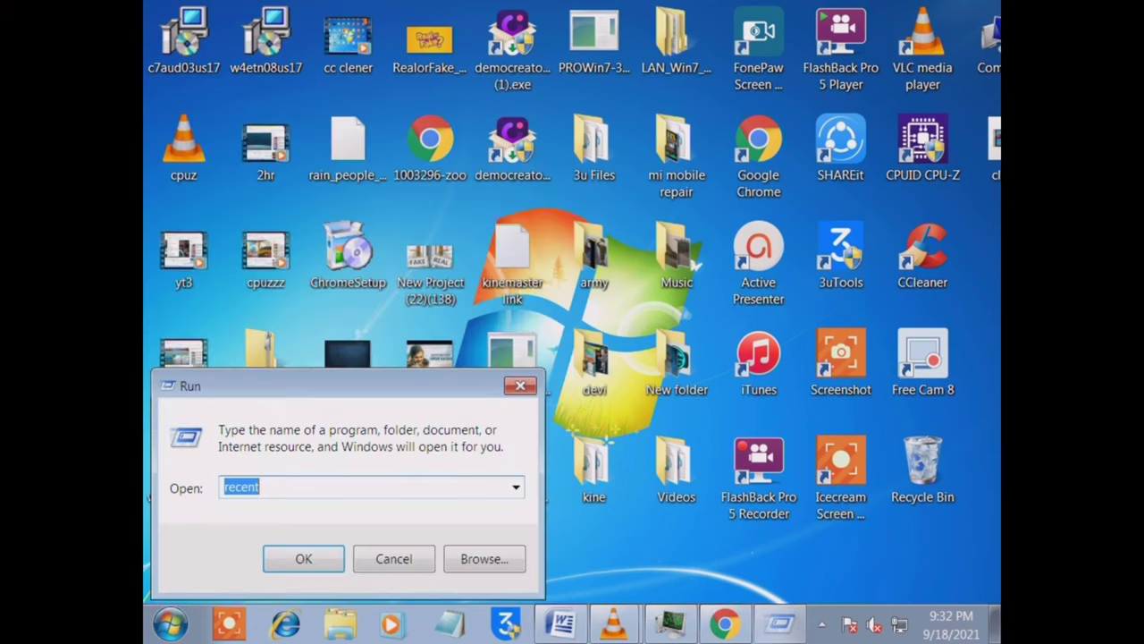
{"action": "type", "text": "temp"}
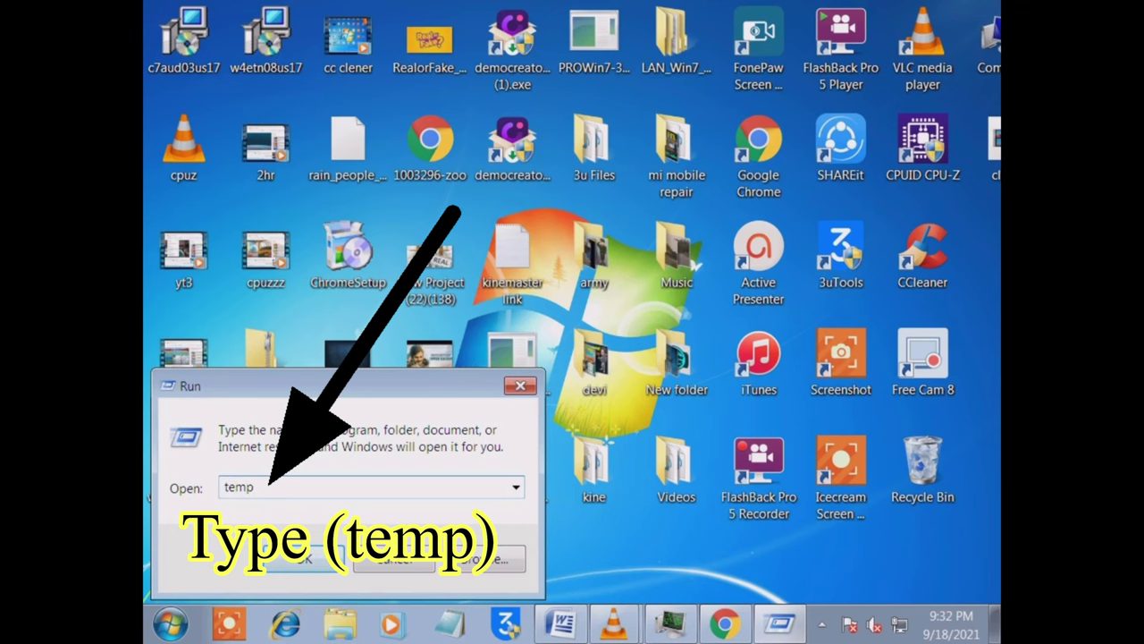
{"action": "key", "text": "Return"}
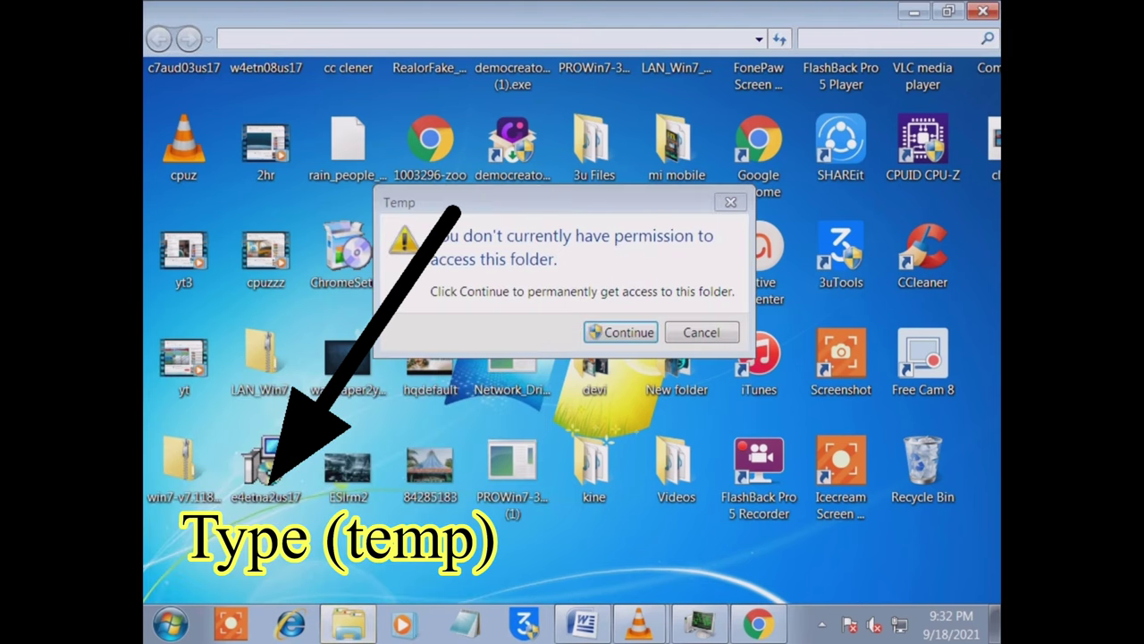
{"action": "key", "text": "Return"}
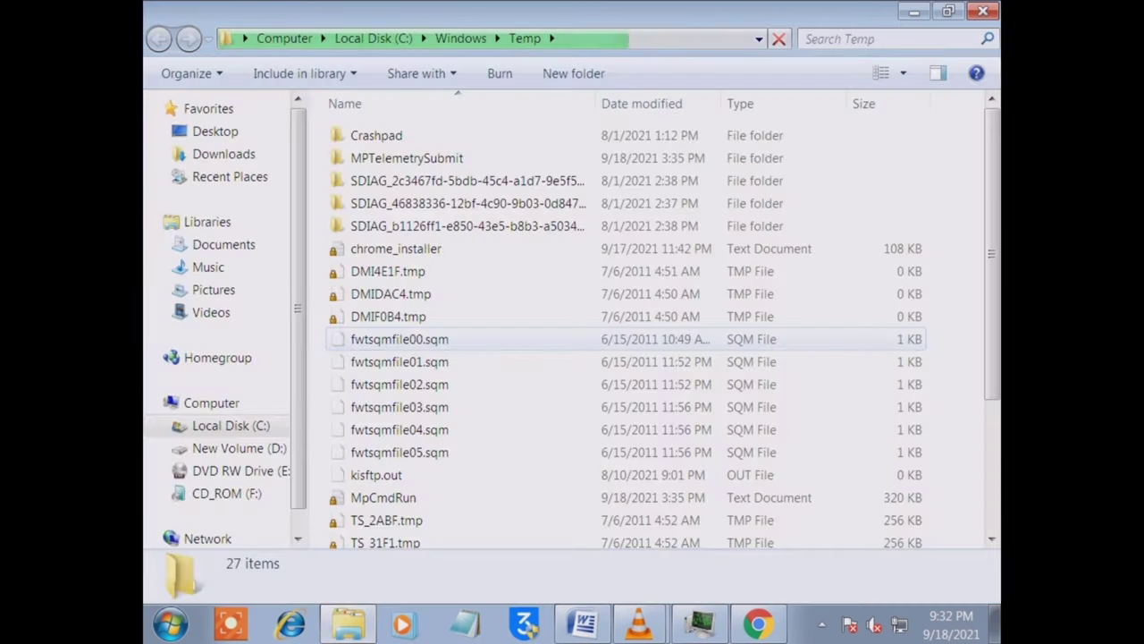
Step: Select all items in the Windows Temp folder for deletion, back out without deleting them, and close the folder
{"action": "scroll", "coordinate": [537, 271], "scroll_direction": "down", "scroll_amount": 3}
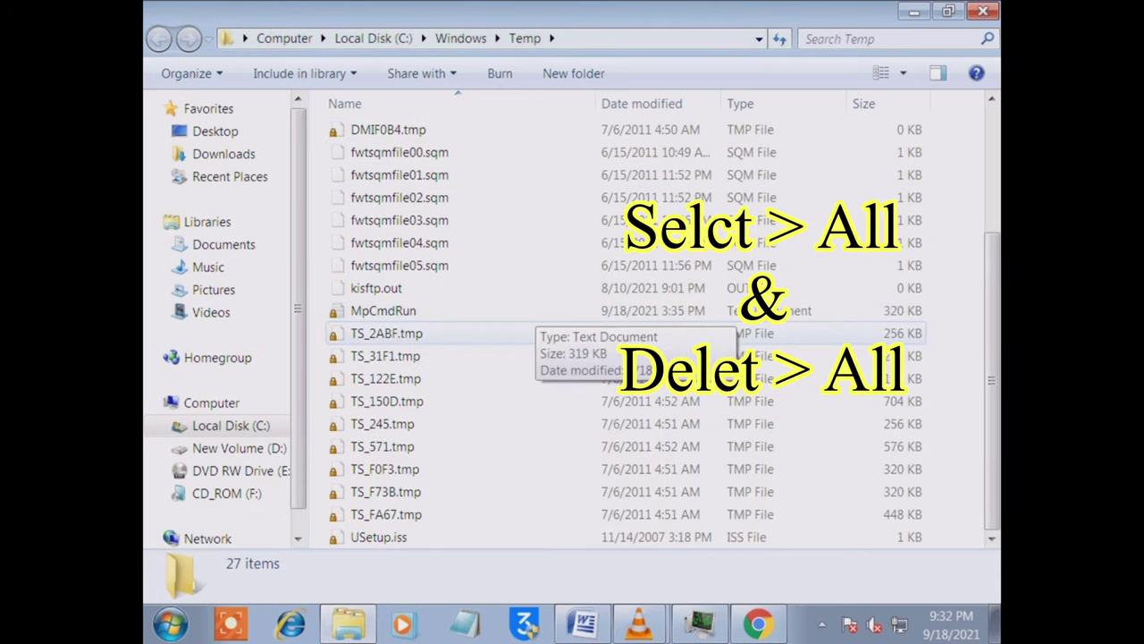
{"action": "scroll", "coordinate": [626, 331], "scroll_direction": "up", "scroll_amount": 3}
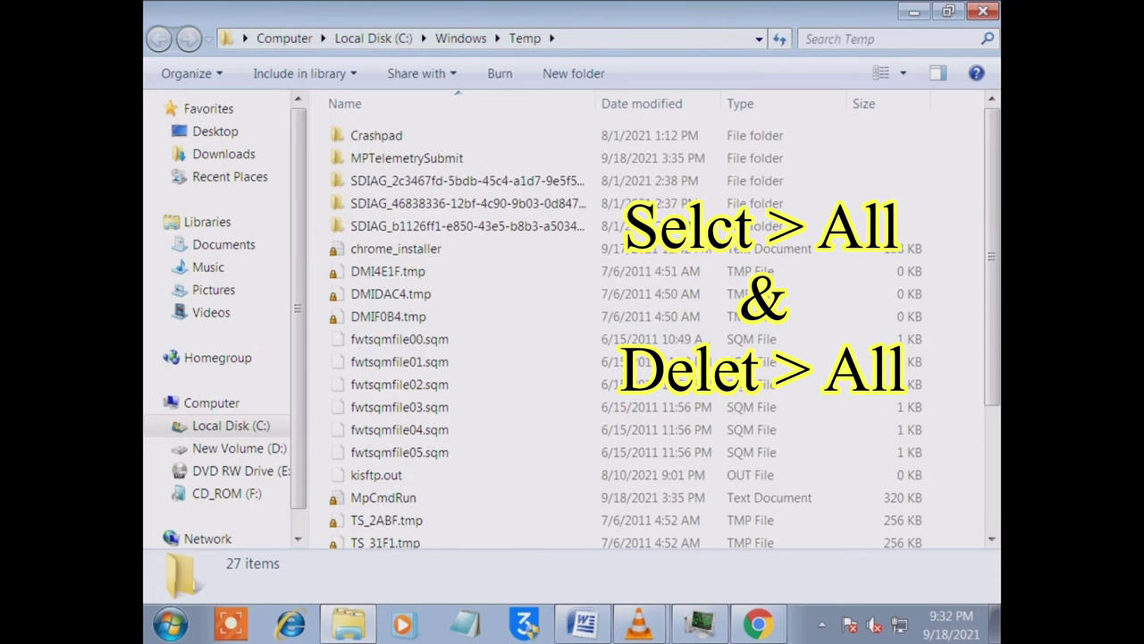
{"action": "left_click_drag", "start_coordinate": [961, 126], "coordinate": [310, 547]}
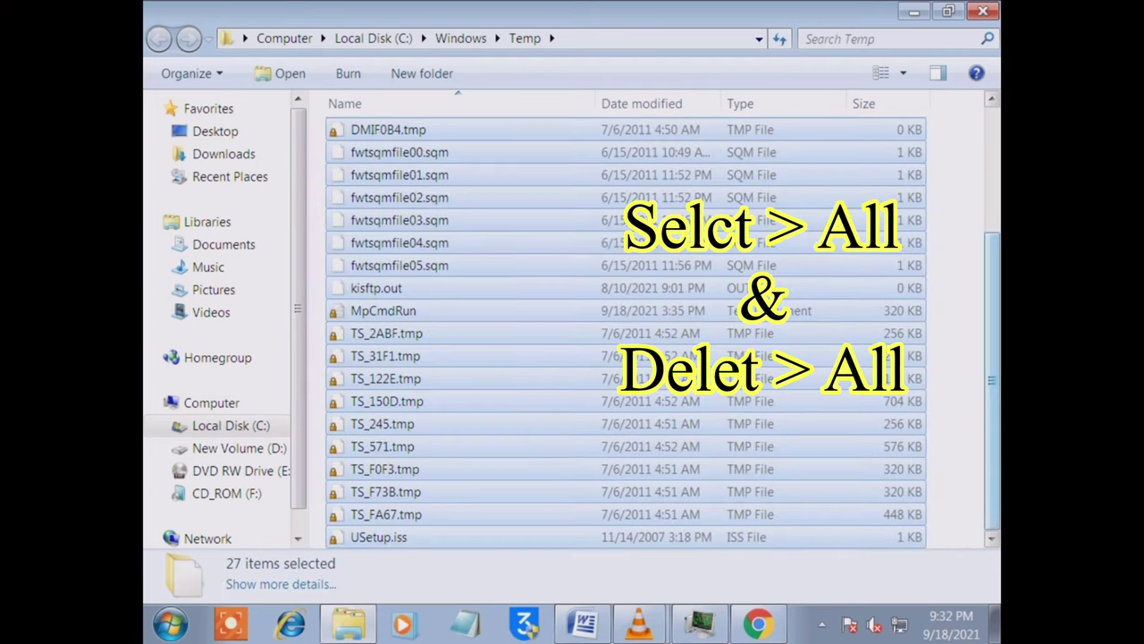
{"action": "right_click", "coordinate": [710, 269]}
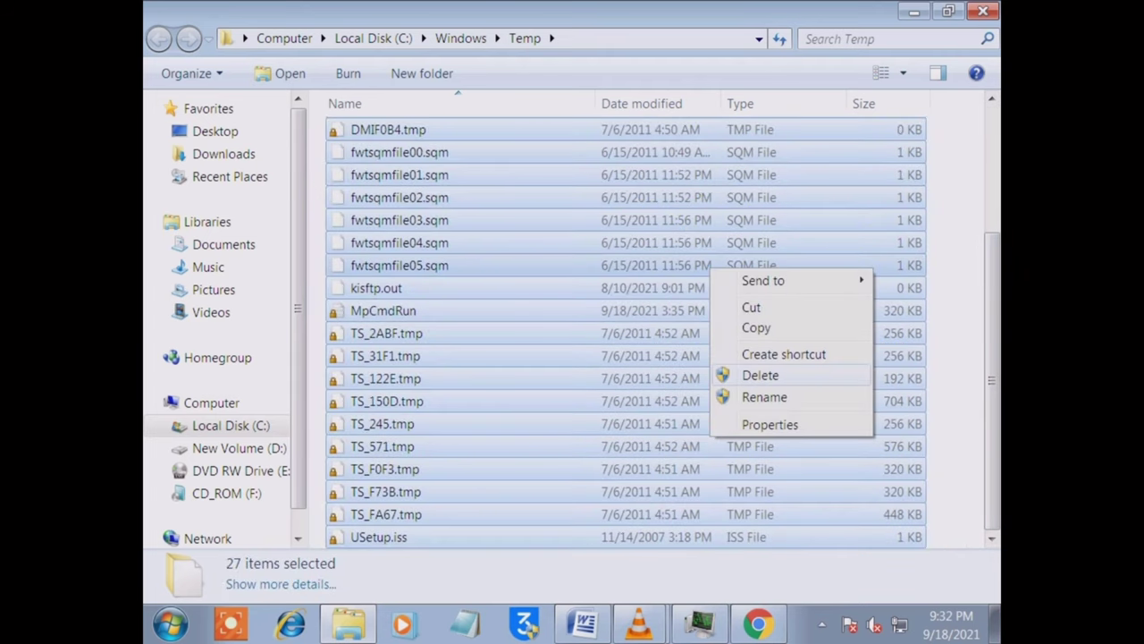
{"action": "left_click", "coordinate": [316, 339]}
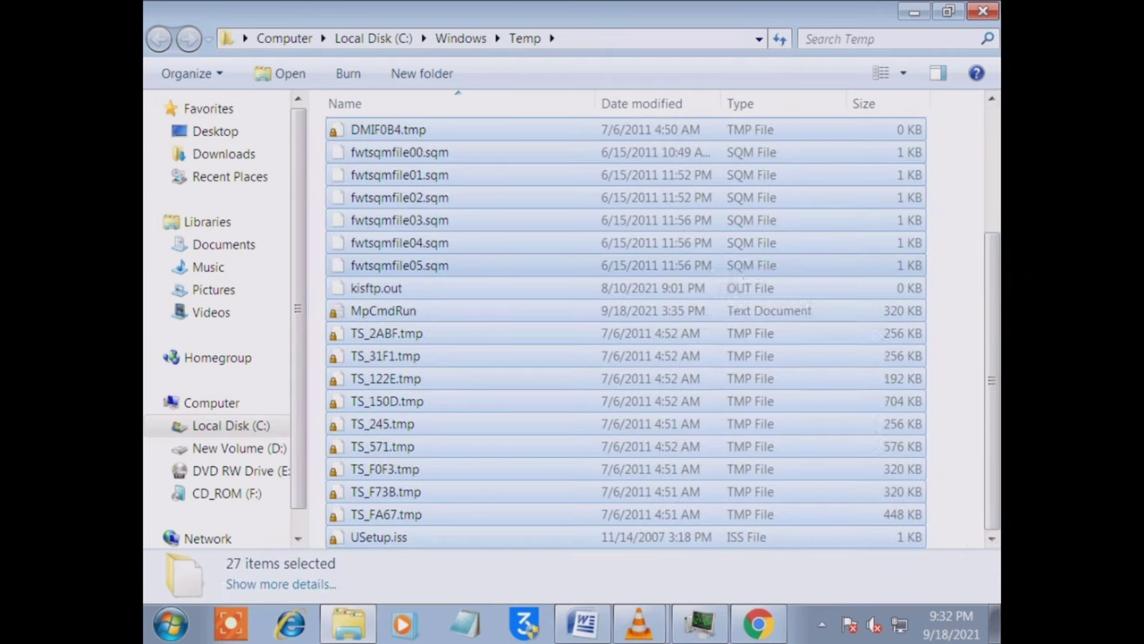
{"action": "left_click", "coordinate": [983, 11]}
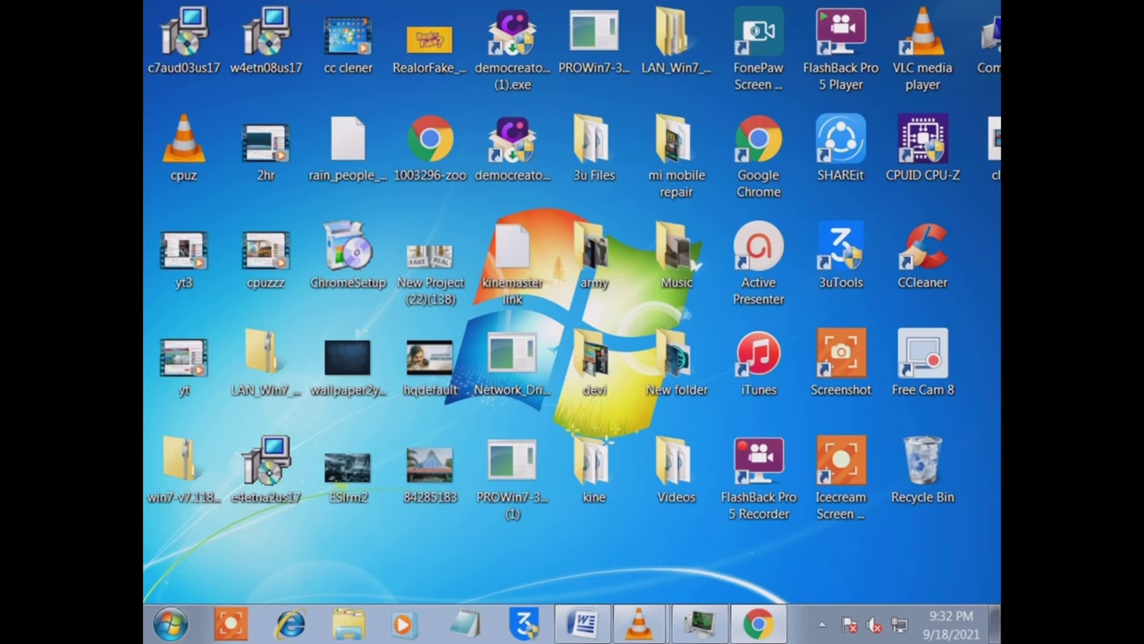
Step: Find the Run dialog through the Windows search and use it to open the "%temp%" folder
{"action": "left_click", "coordinate": [170, 624]}
{"action": "left_click", "coordinate": [270, 572]}
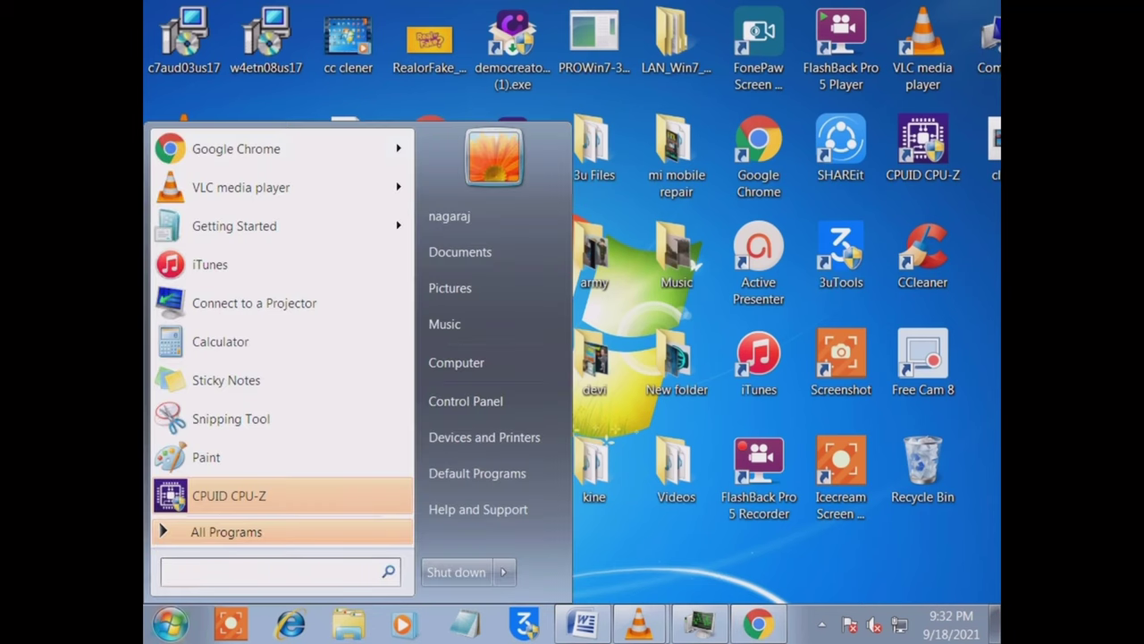
{"action": "type", "text": "run"}
{"action": "key", "text": "Return"}
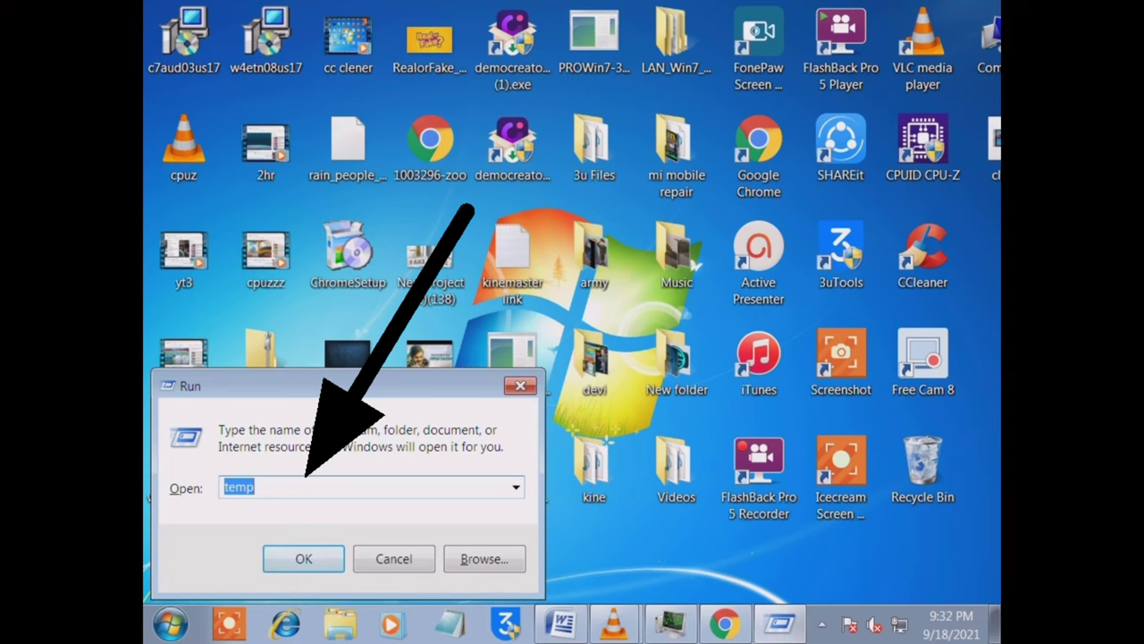
{"action": "type", "text": "%"}
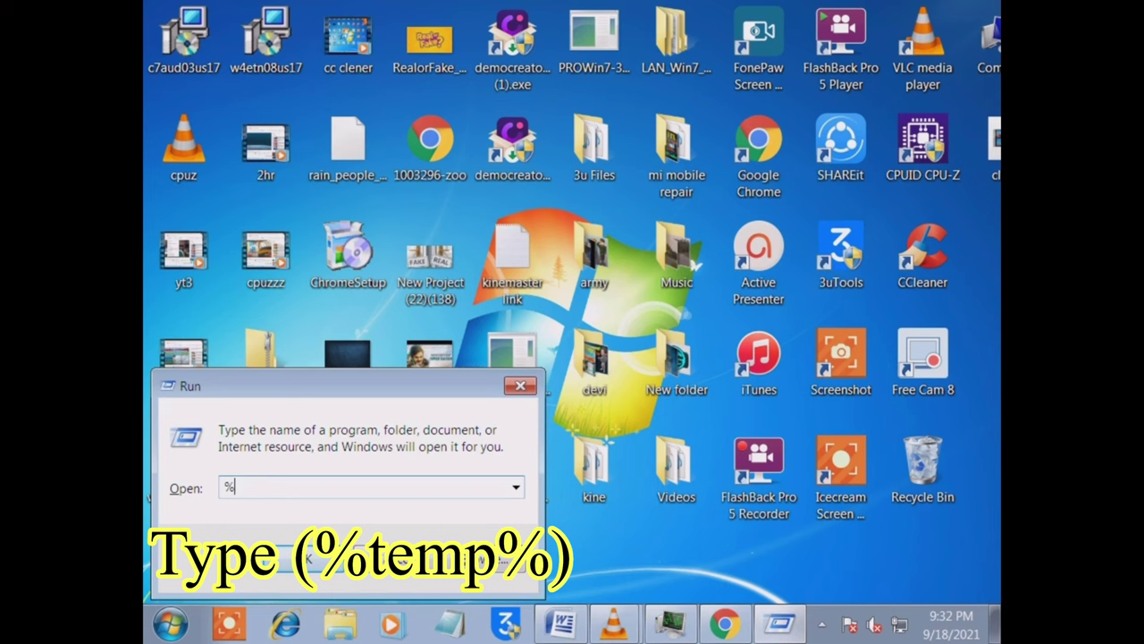
{"action": "type", "text": "temp%"}
{"action": "key", "text": "Return"}
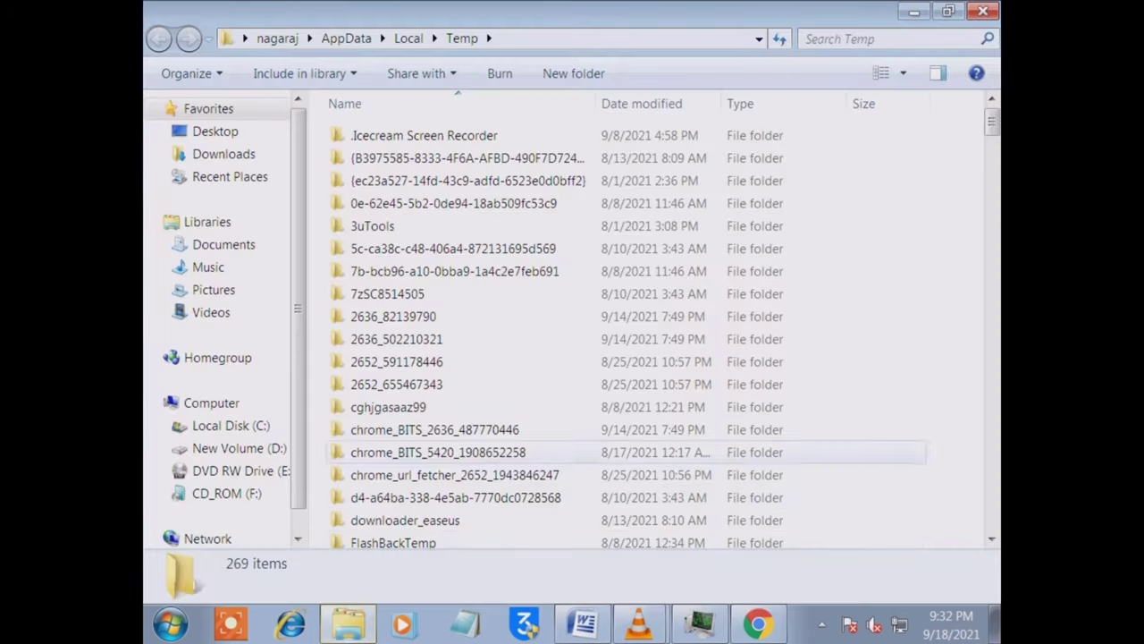
Step: Move all items in the user's Temp folder to the Recycle Bin, skipping the files that are in use
{"action": "scroll", "coordinate": [626, 331], "scroll_direction": "down", "scroll_amount": 20}
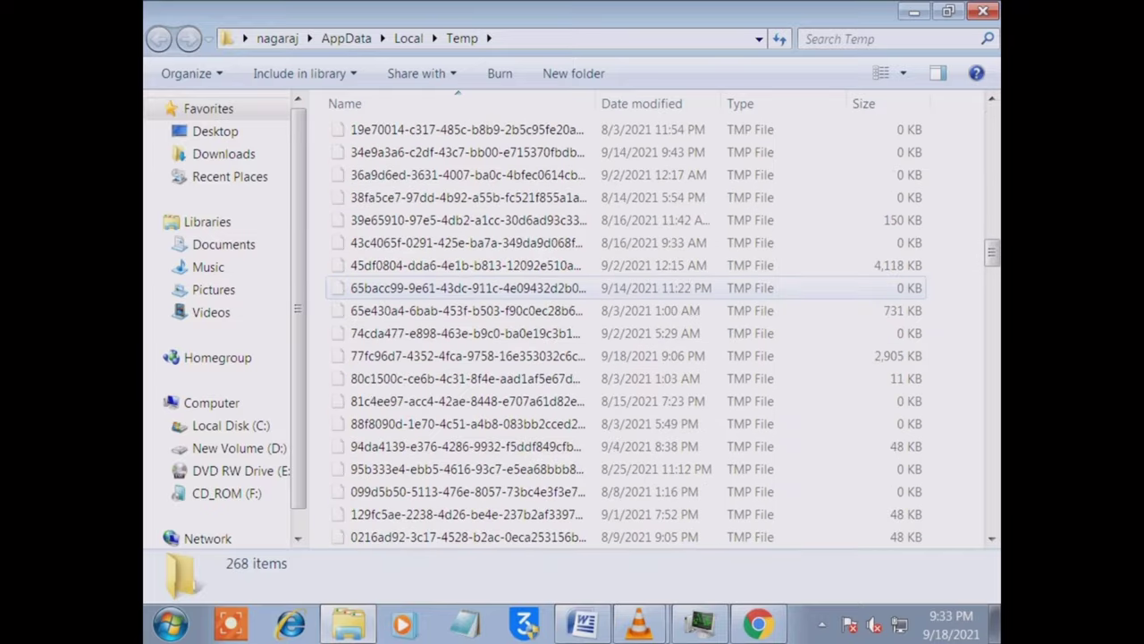
{"action": "scroll", "coordinate": [769, 305], "scroll_direction": "down", "scroll_amount": 20}
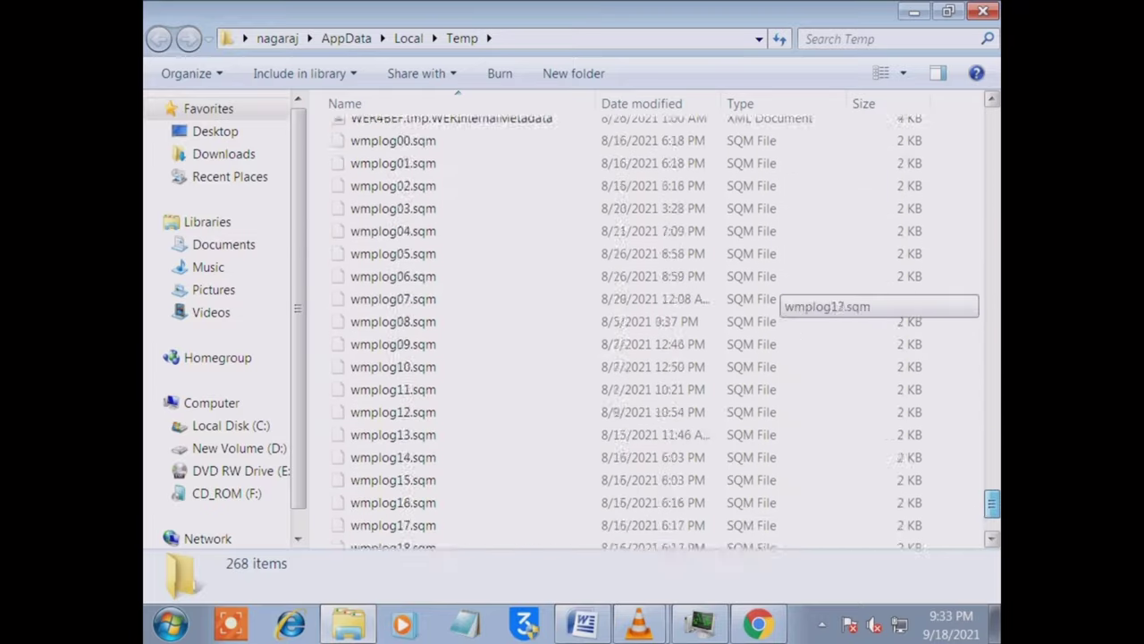
{"action": "scroll", "coordinate": [769, 305], "scroll_direction": "up", "scroll_amount": 20}
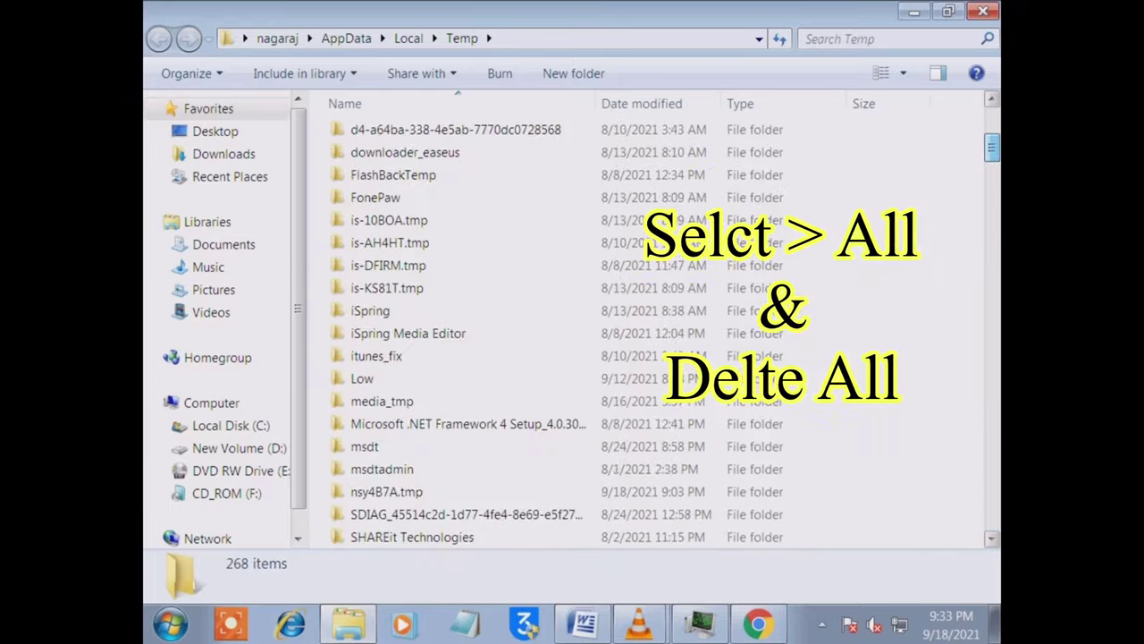
{"action": "left_click_drag", "start_coordinate": [992, 148], "coordinate": [330, 559]}
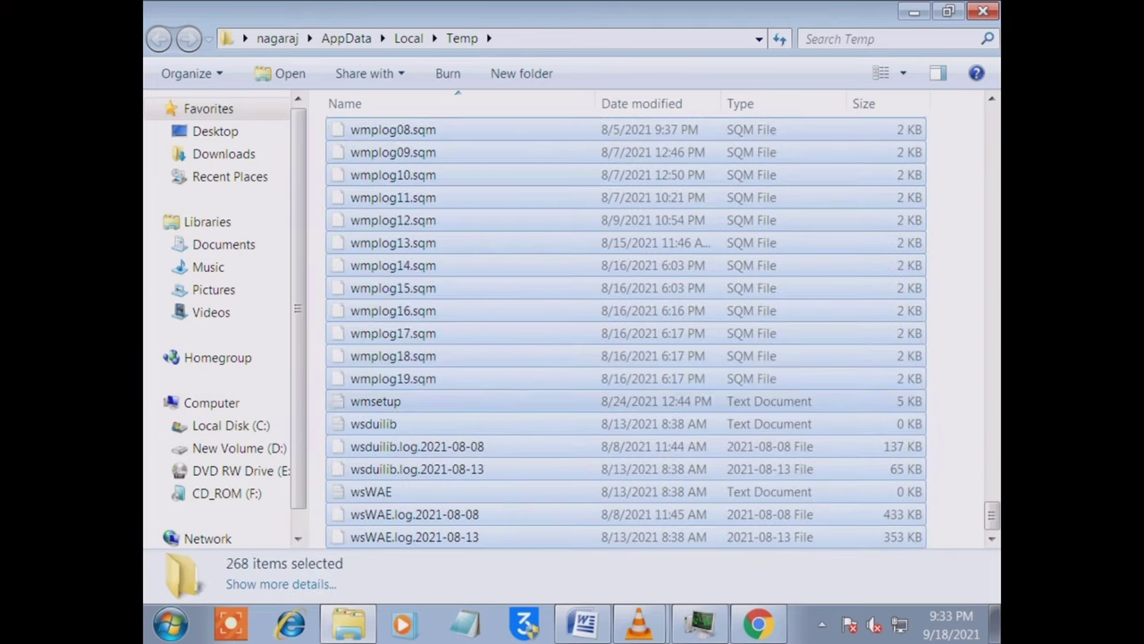
{"action": "right_click", "coordinate": [438, 359]}
{"action": "left_click", "coordinate": [473, 493]}
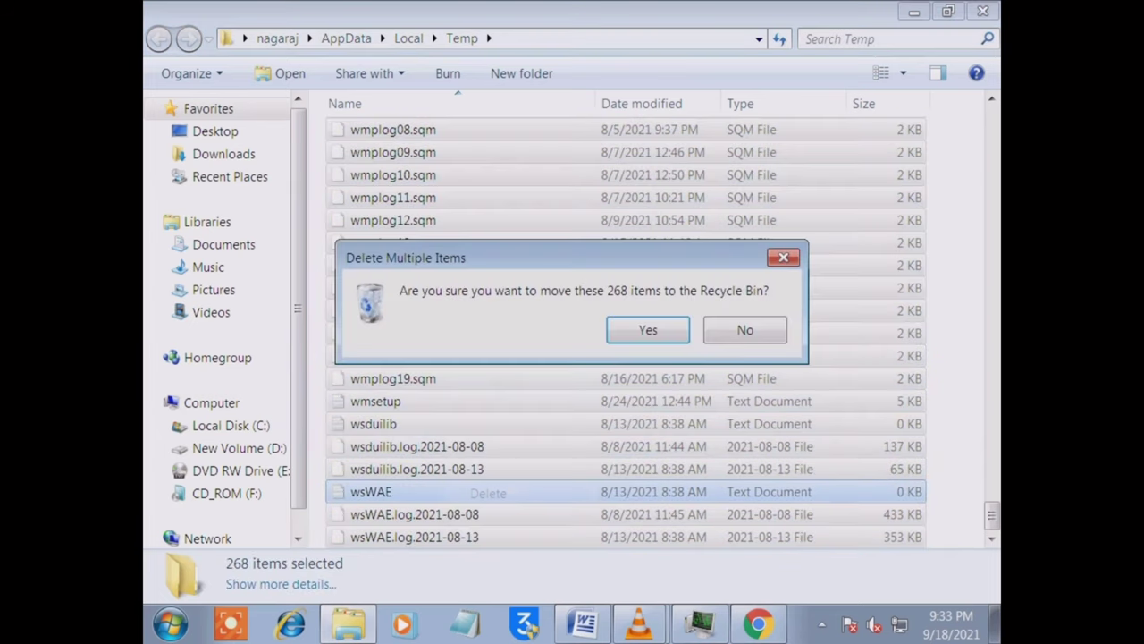
{"action": "left_click", "coordinate": [648, 330]}
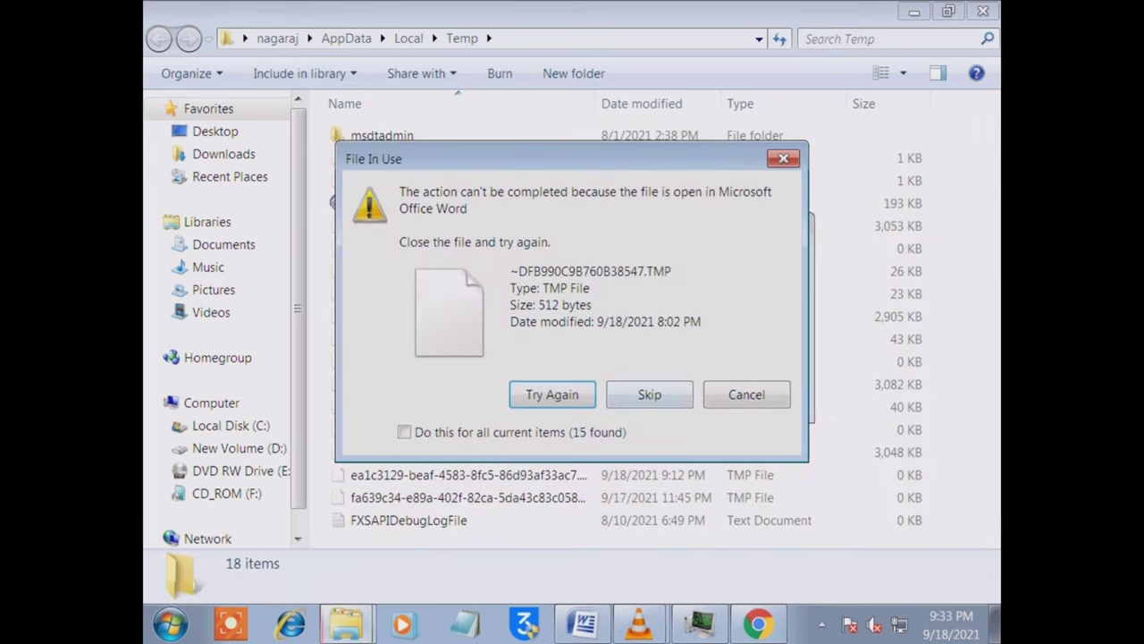
{"action": "left_click", "coordinate": [649, 395]}
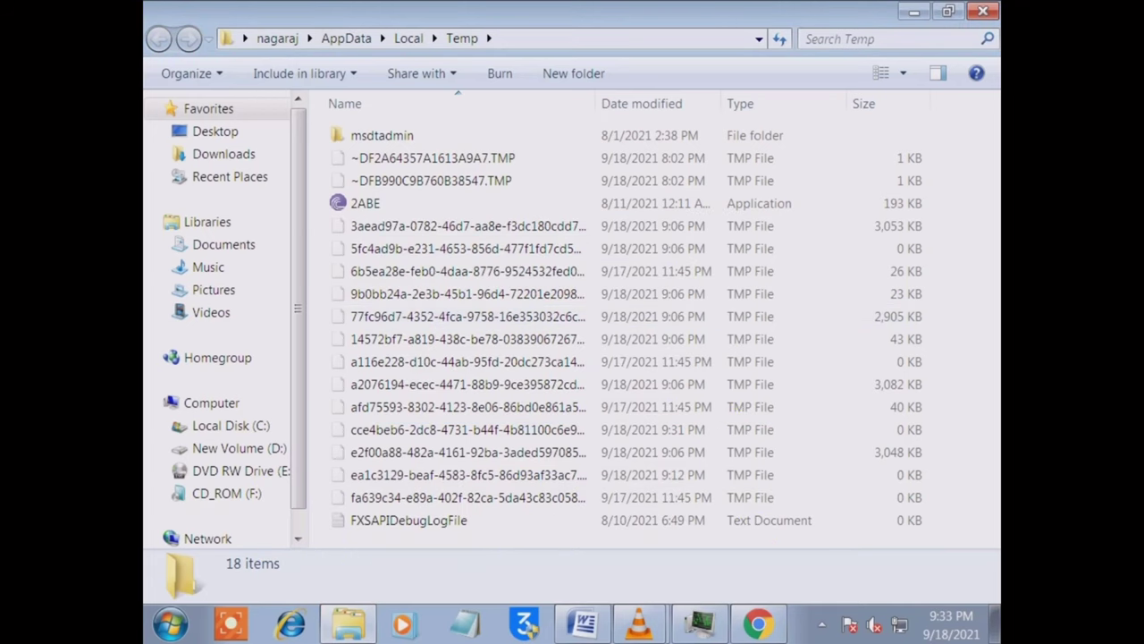
Step: Try to delete the leftover files below the msdtadmin folder, skipping the ones open in Word
{"action": "left_click_drag", "start_coordinate": [959, 147], "coordinate": [310, 547]}
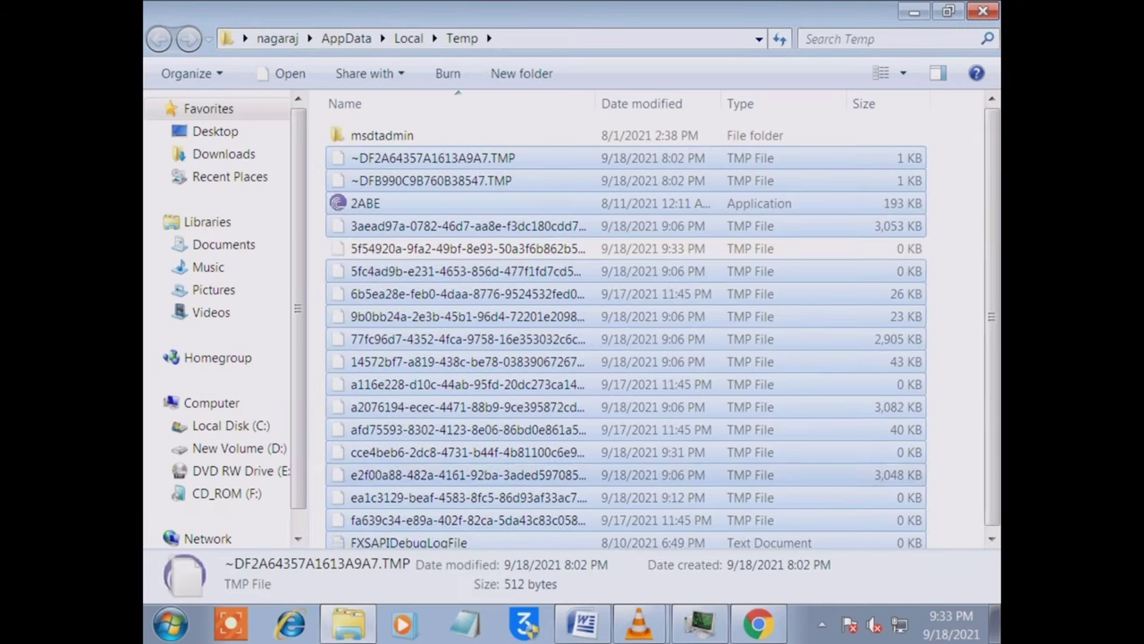
{"action": "key", "text": "Delete"}
{"action": "key", "text": "Return"}
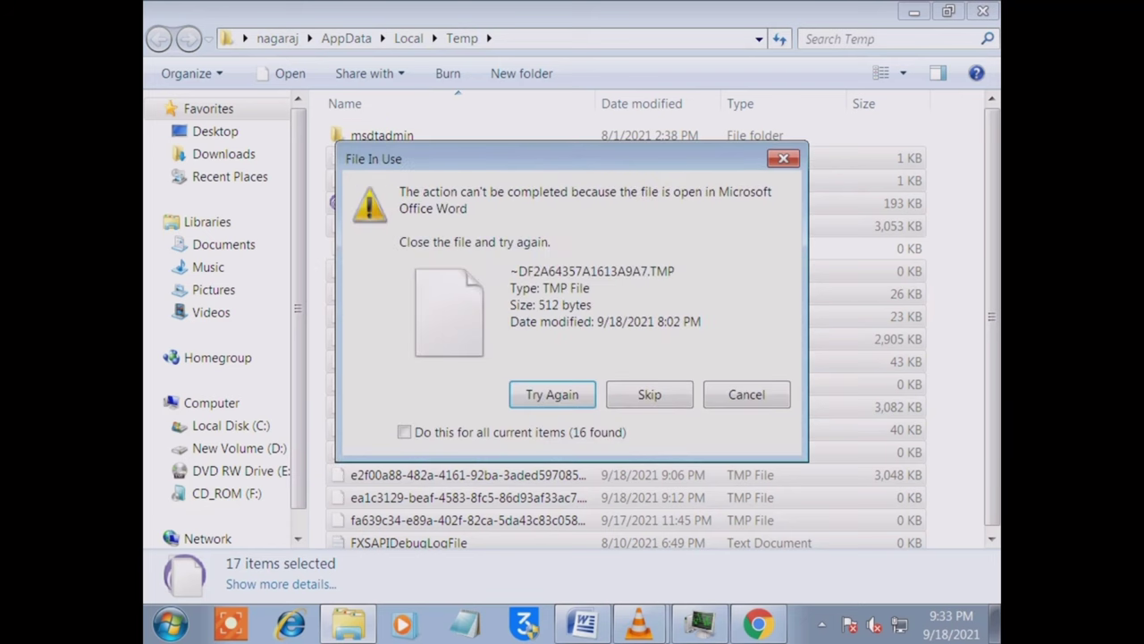
{"action": "left_click", "coordinate": [650, 394]}
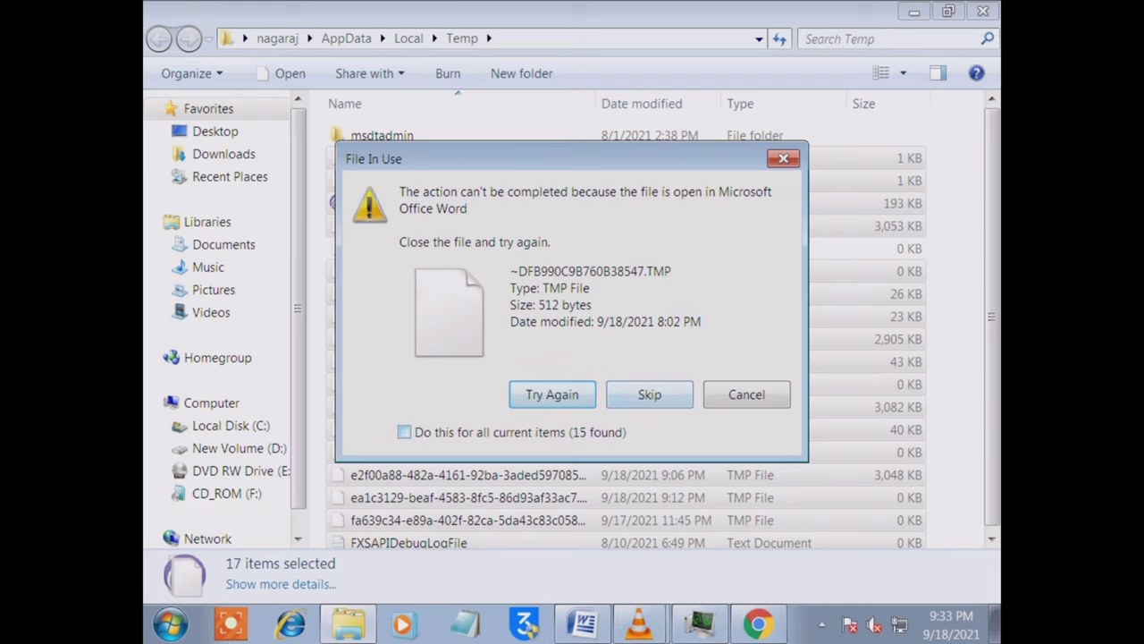
{"action": "left_click", "coordinate": [649, 395]}
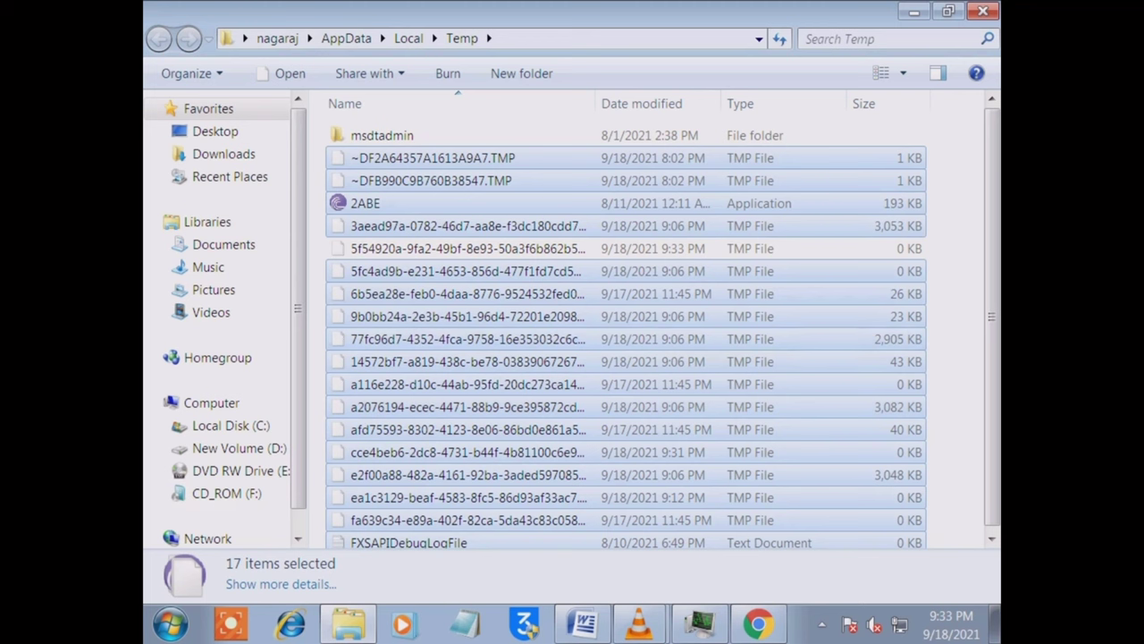
Step: Try to delete the files from 5f54920a down to FXSAPIDebugLogFile, skip a file in use, and cancel the rest
{"action": "left_click", "coordinate": [957, 336]}
{"action": "left_click_drag", "start_coordinate": [944, 245], "coordinate": [310, 548]}
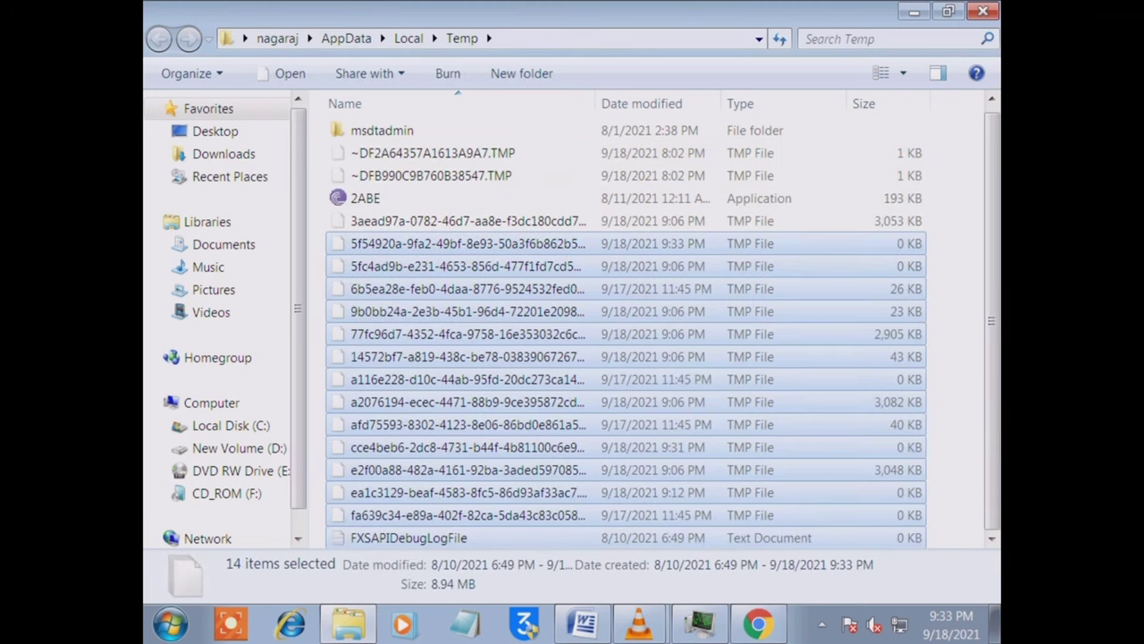
{"action": "key", "text": "Delete"}
{"action": "key", "text": "Return"}
{"action": "left_click", "coordinate": [650, 394]}
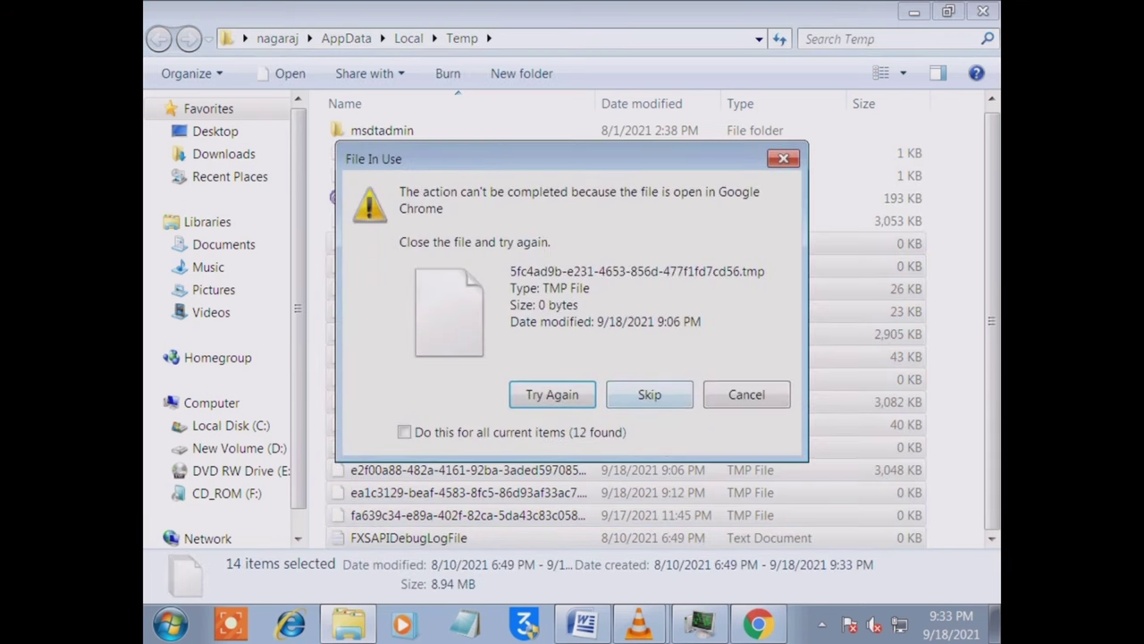
{"action": "left_click", "coordinate": [784, 158]}
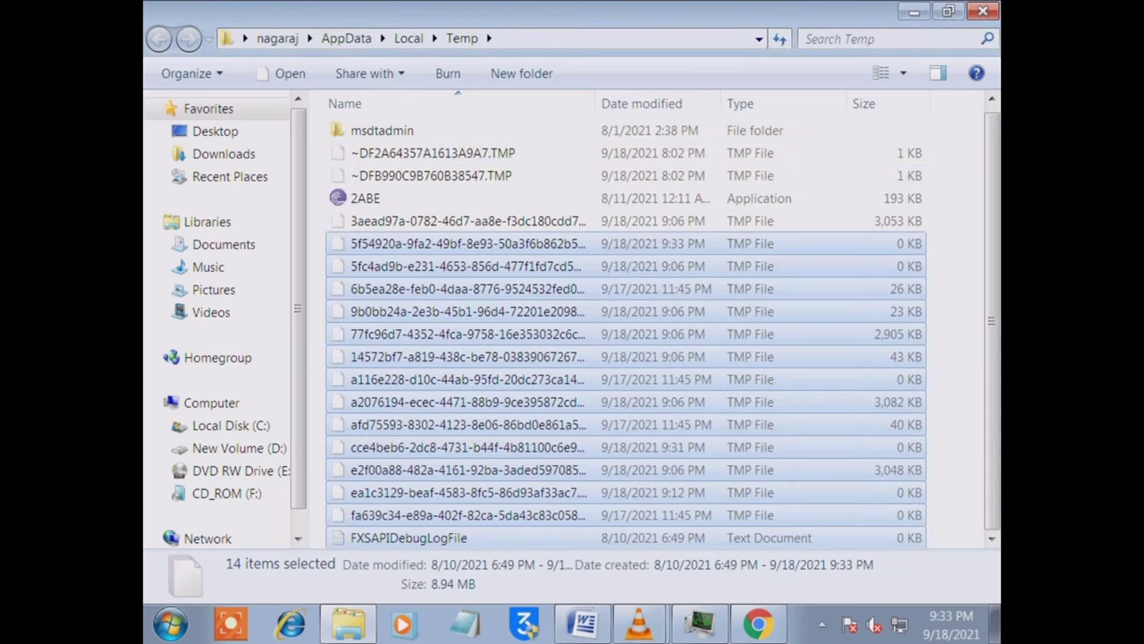
Step: Try to delete the block of files from ~DFB990C9B760B38547.TMP down to the 14572bf7 file, and cancel at the file in use
{"action": "left_click_drag", "start_coordinate": [950, 120], "coordinate": [422, 372]}
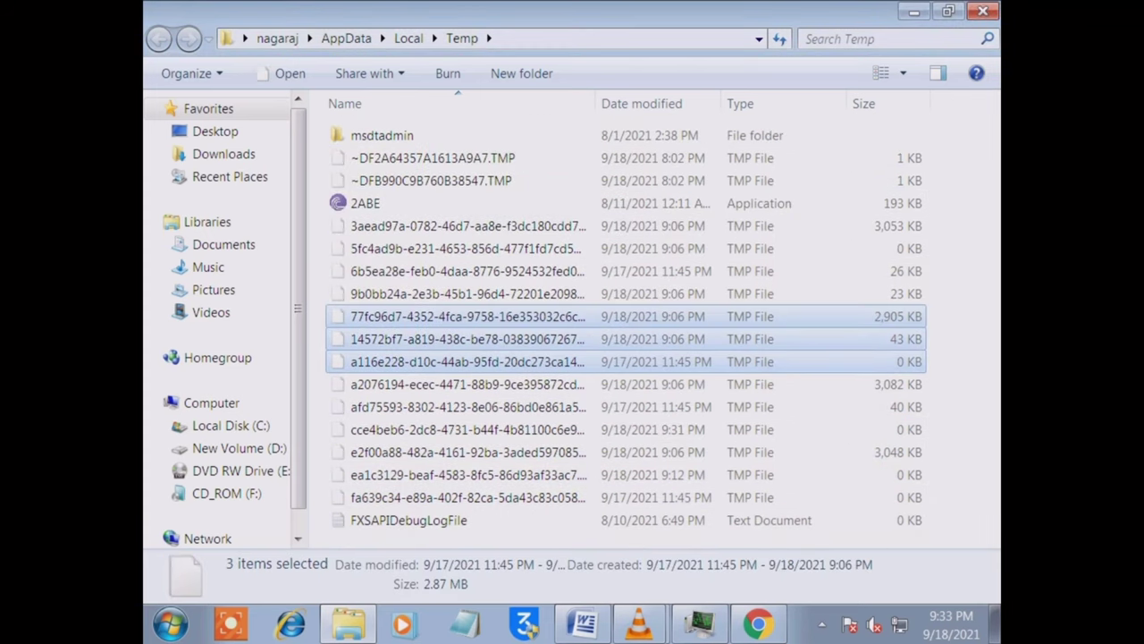
{"action": "left_click", "coordinate": [962, 234]}
{"action": "left_click_drag", "start_coordinate": [958, 183], "coordinate": [529, 341]}
{"action": "key", "text": "Delete"}
{"action": "key", "text": "Return"}
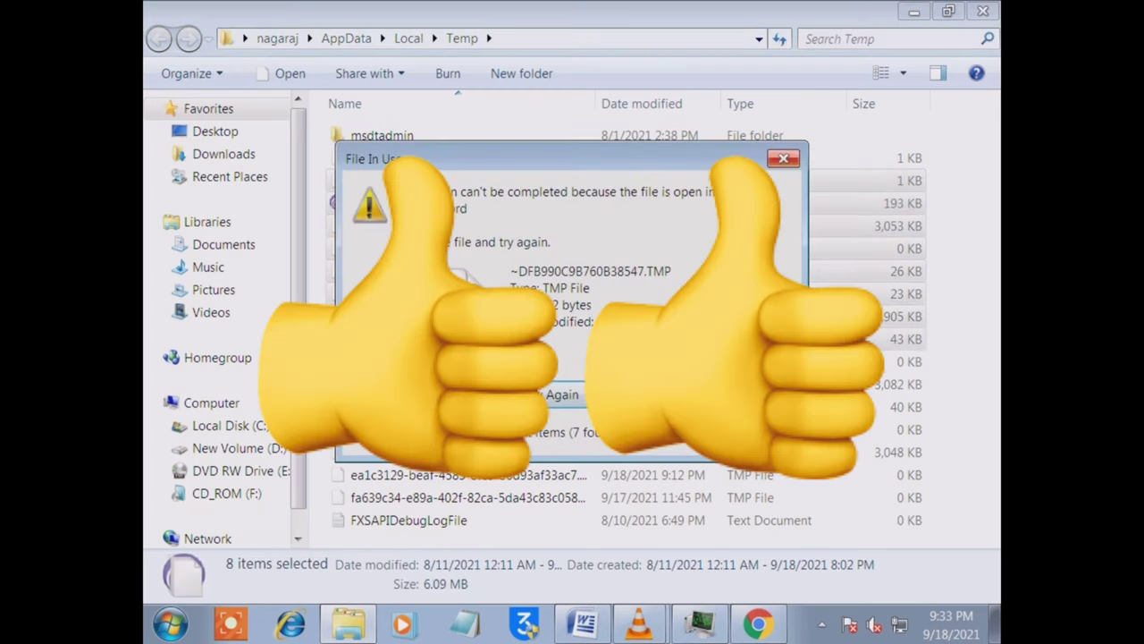
{"action": "key", "text": "Escape"}
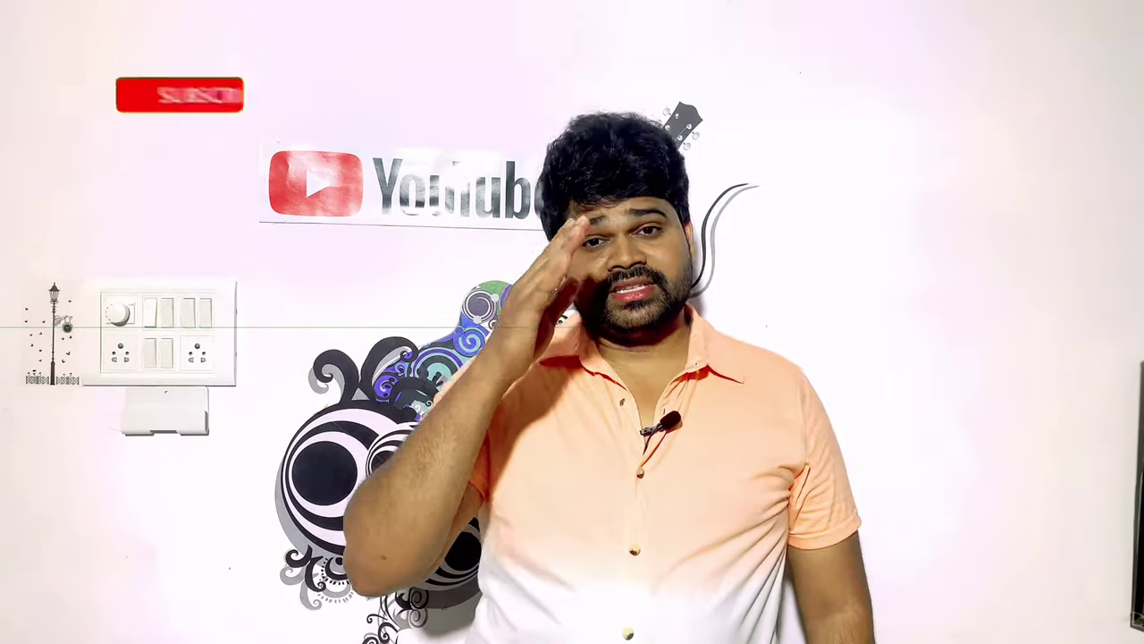